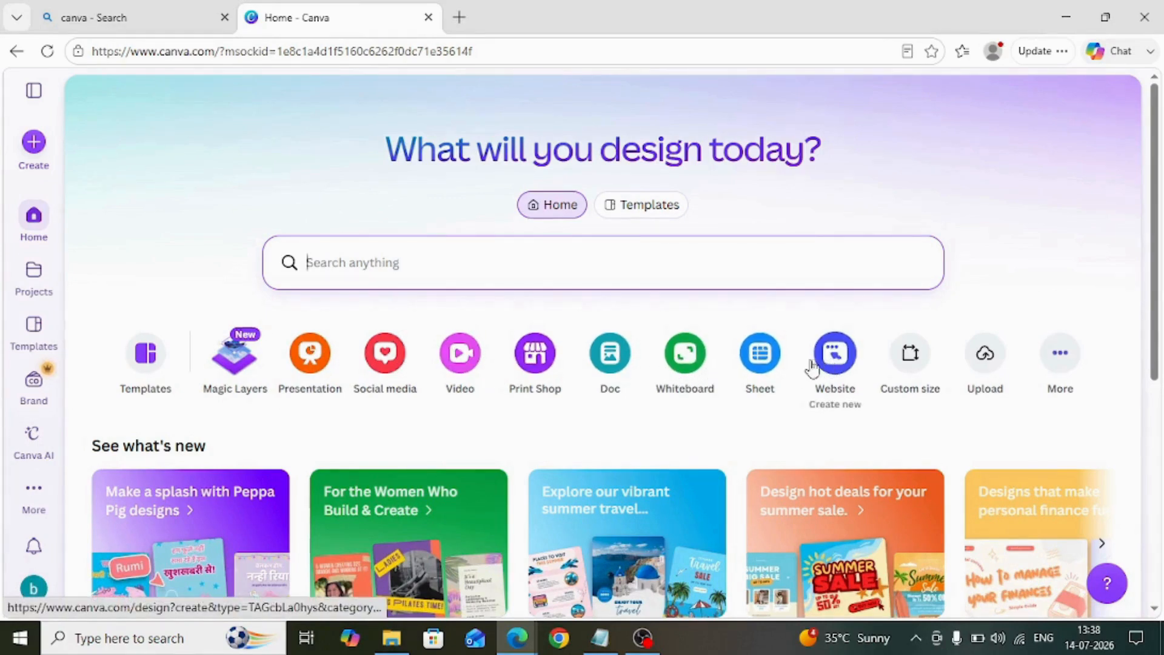
# Create a new blank YouTube Video design from the video formats.
pyautogui.scroll(4, 466, 369)
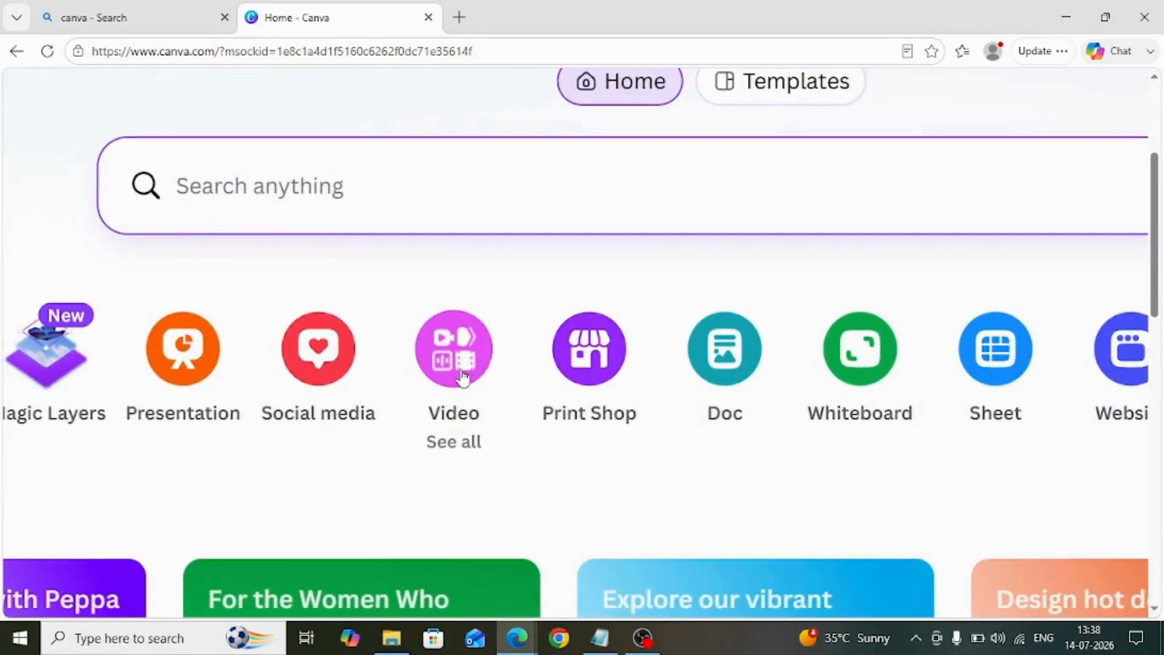
pyautogui.click(462, 376)
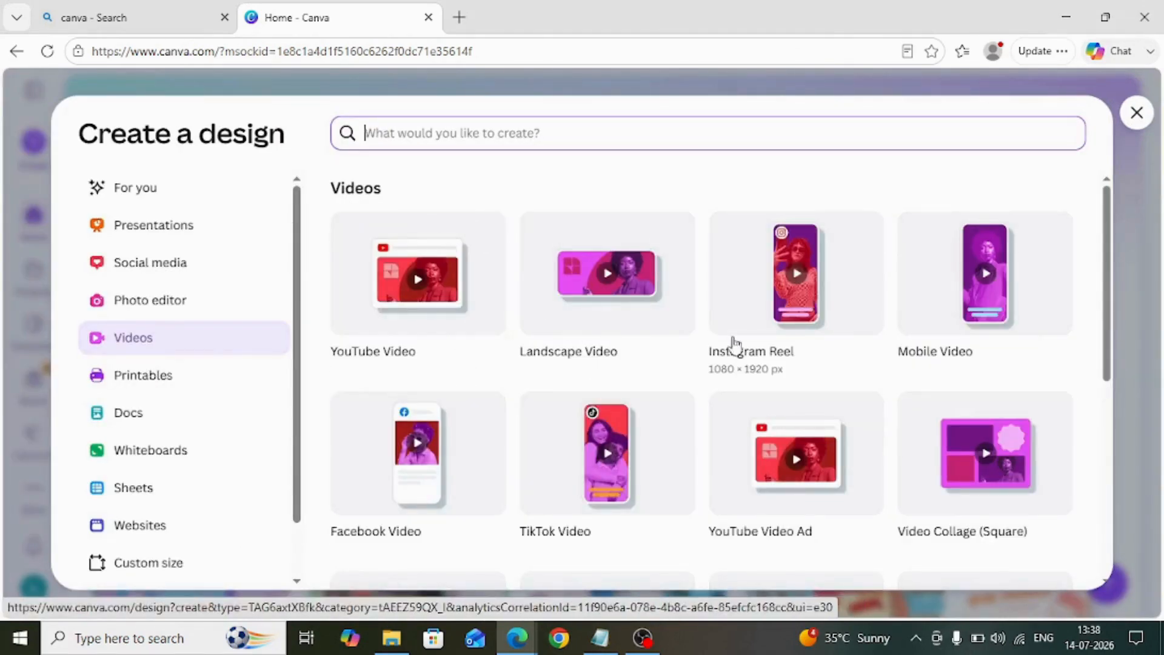
pyautogui.scroll(-3, 918, 360)
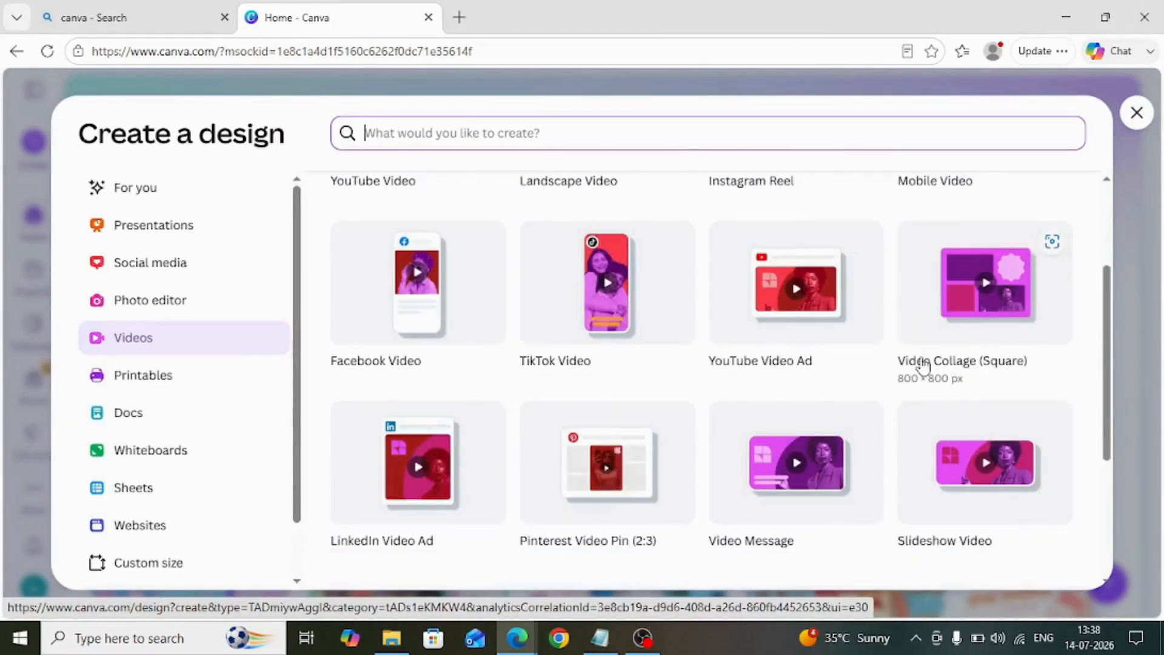
pyautogui.scroll(-4, 921, 362)
pyautogui.scroll(6, 921, 360)
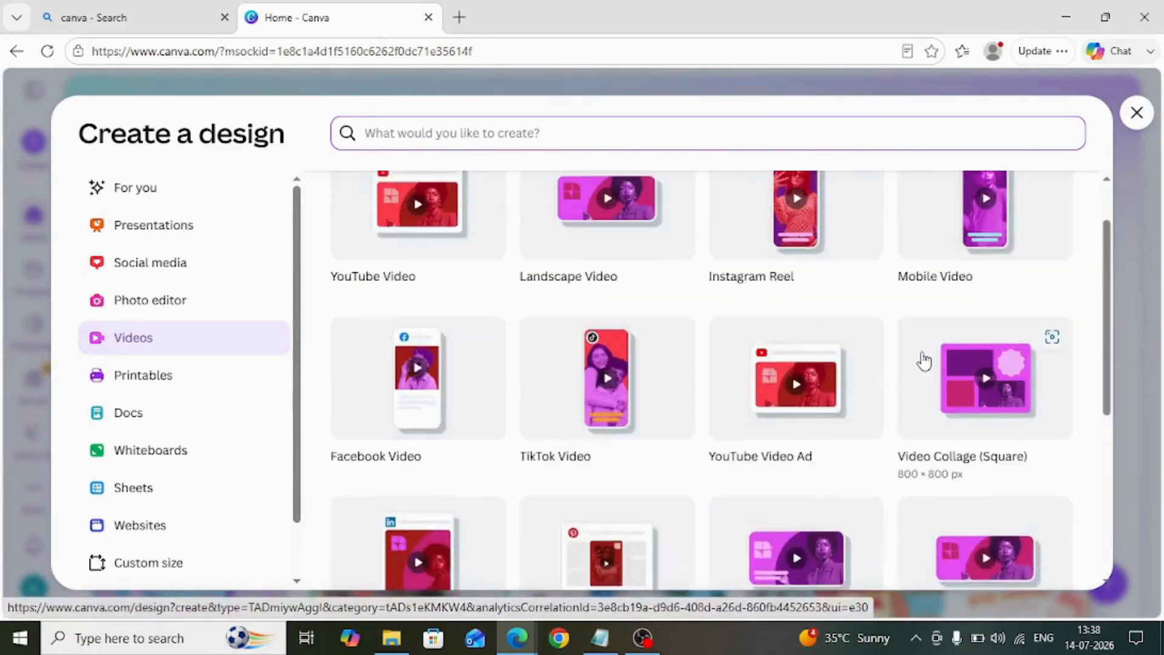
pyautogui.click(450, 302)
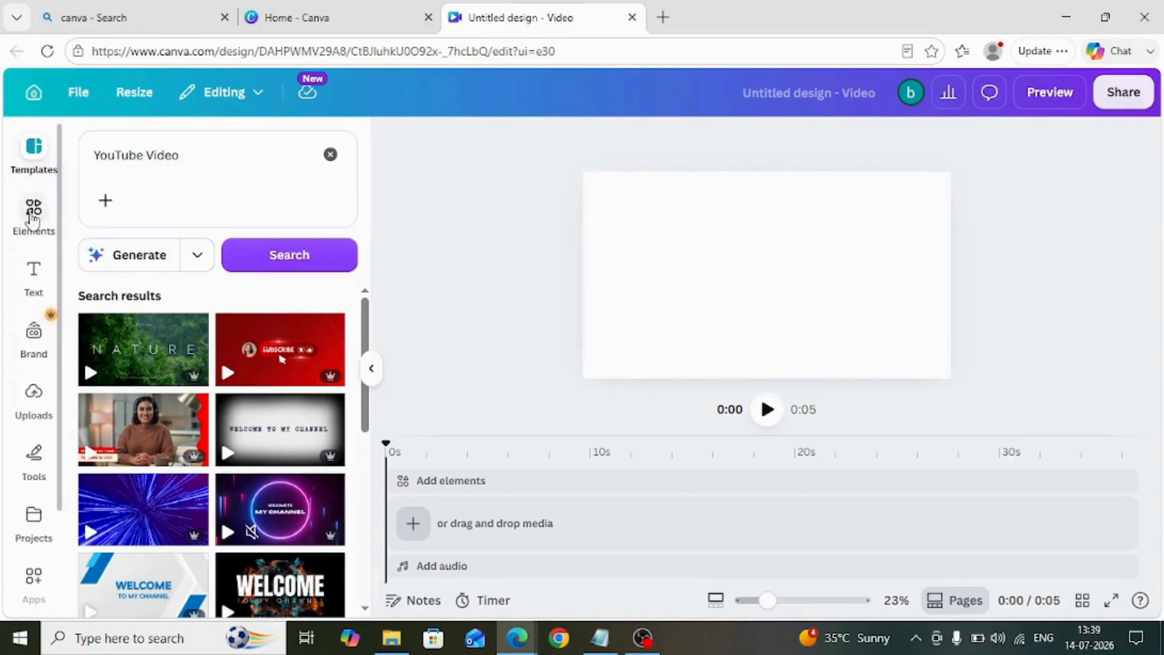
pyautogui.scroll(-10, 290, 451)
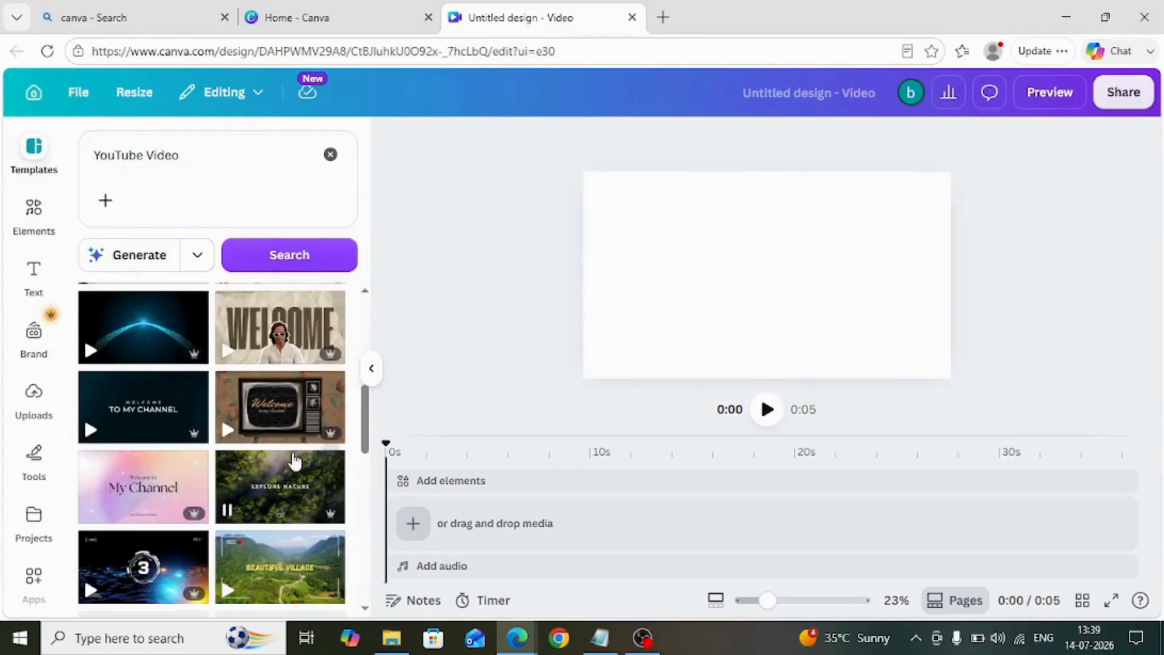
pyautogui.scroll(-3, 290, 452)
pyautogui.scroll(12, 290, 452)
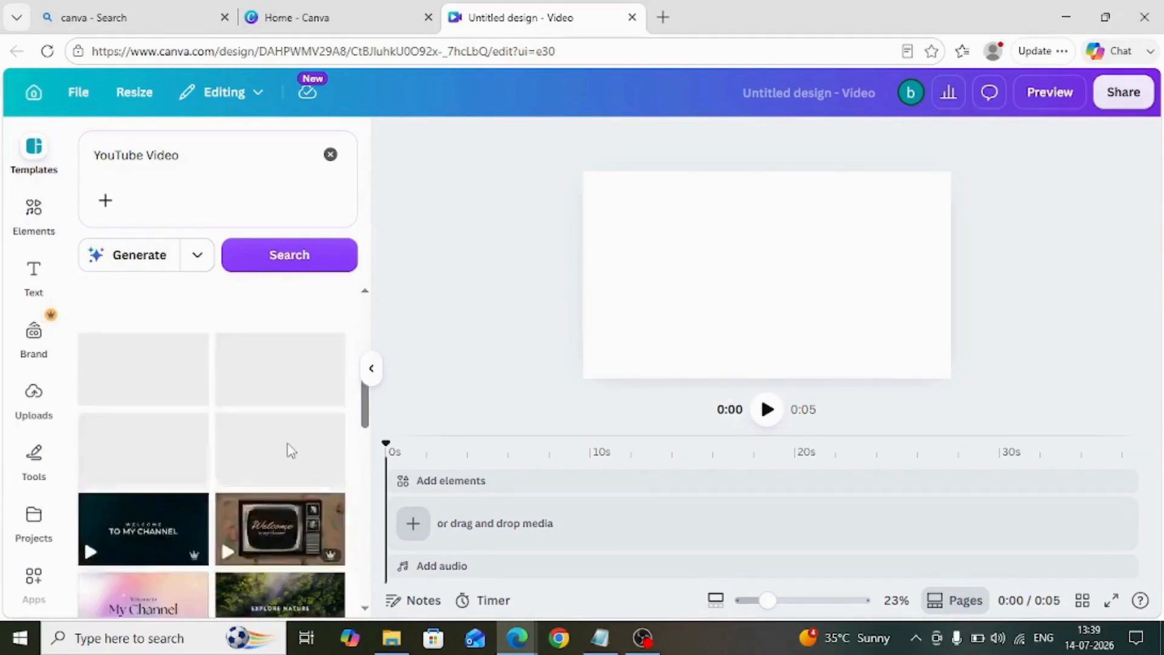
# Search the elements for "landscape" and show all matching graphics.
pyautogui.click(24, 234)
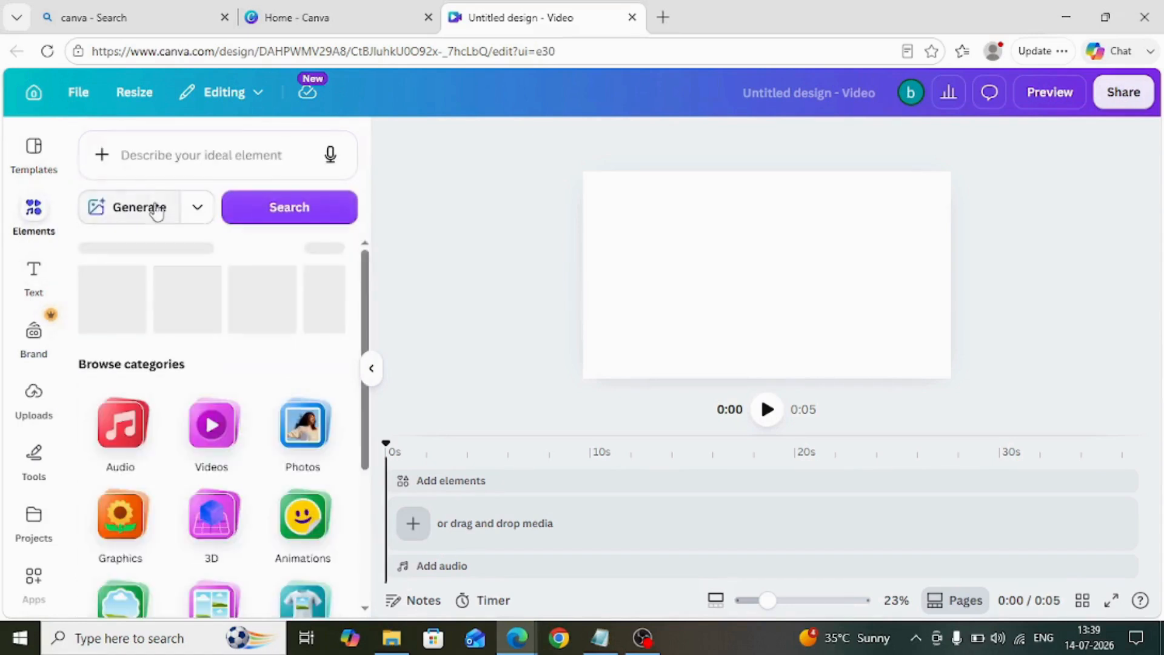
pyautogui.click(166, 159)
pyautogui.write('lans')
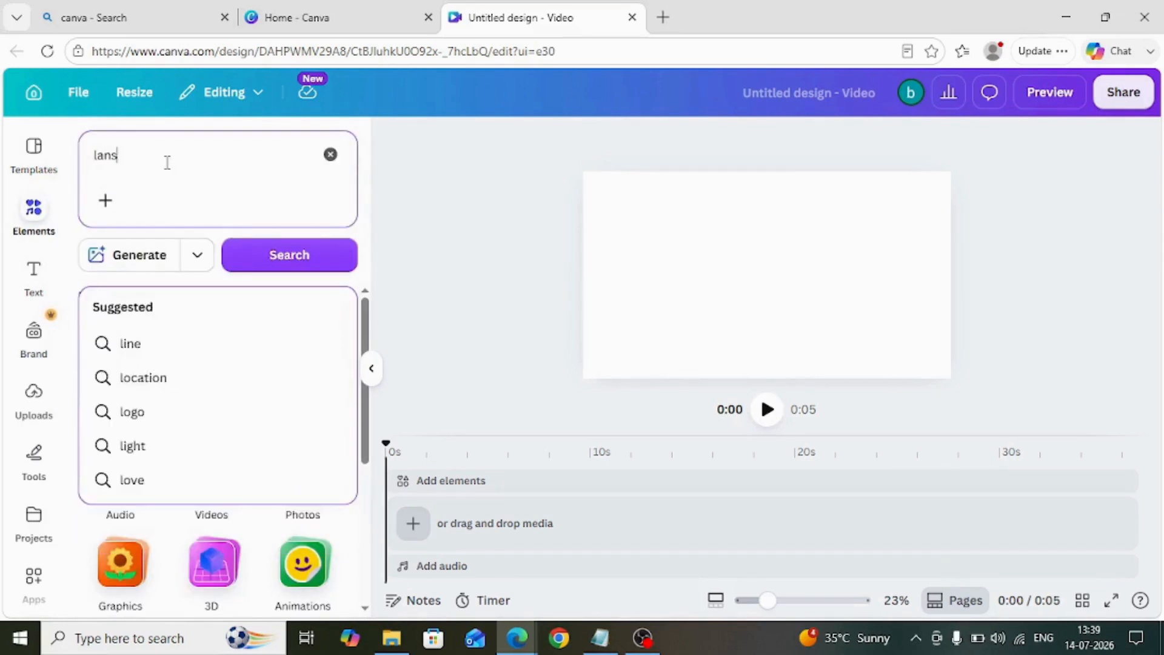
pyautogui.press('BackSpace')
pyautogui.write('d')
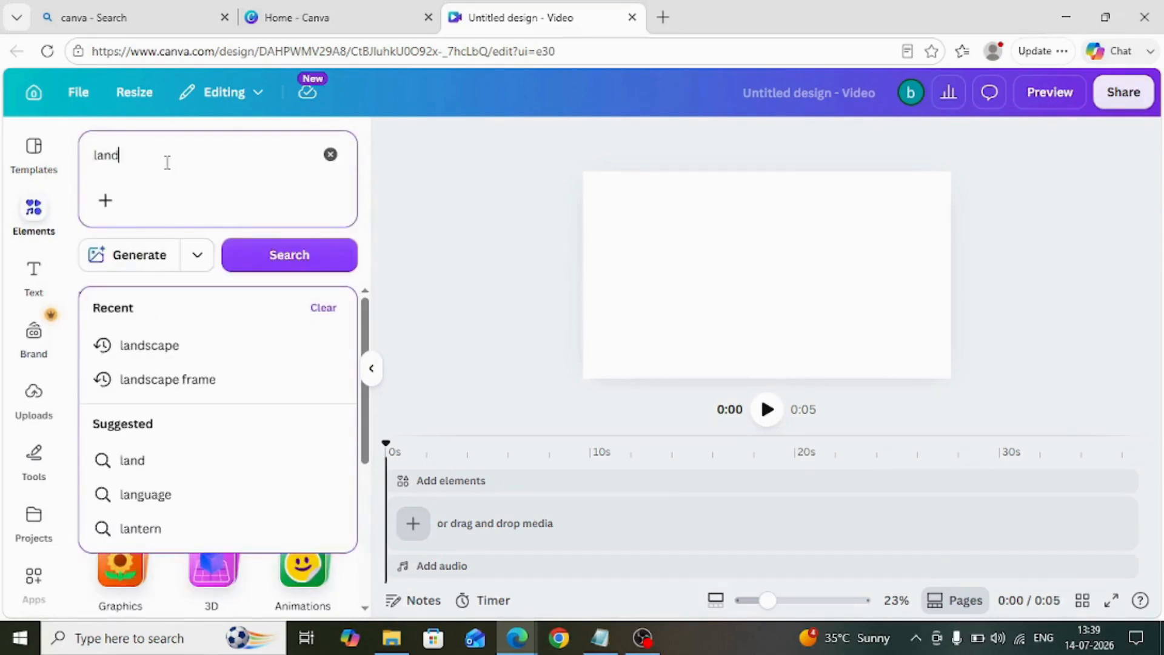
pyautogui.write('scape')
pyautogui.press('Return')
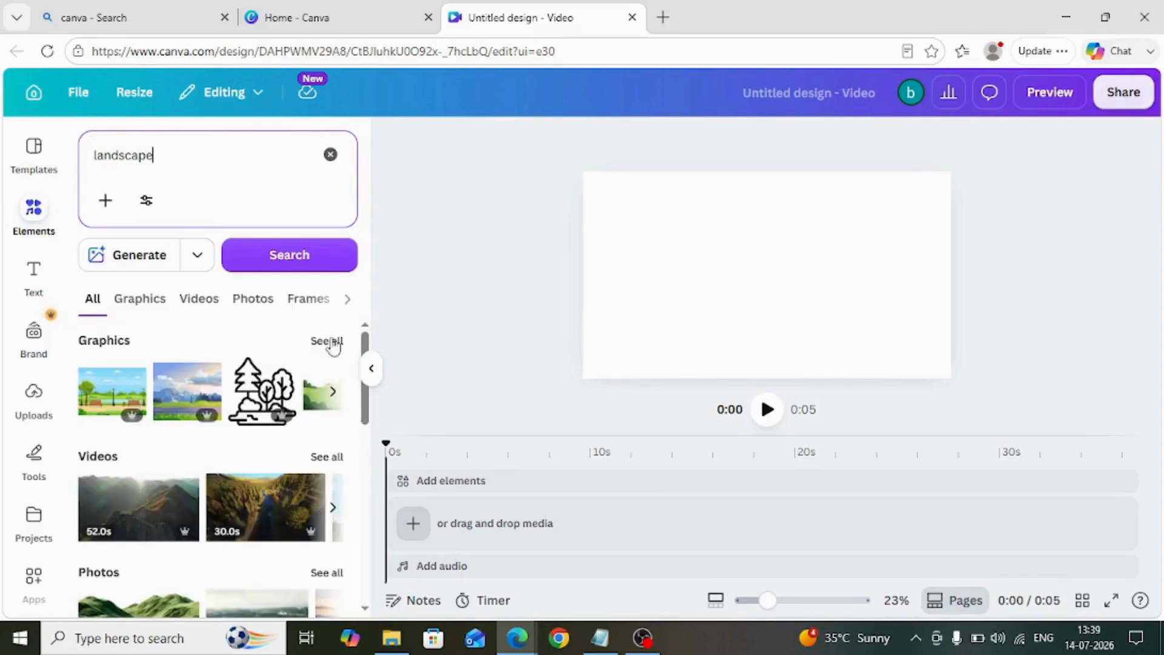
pyautogui.click(330, 343)
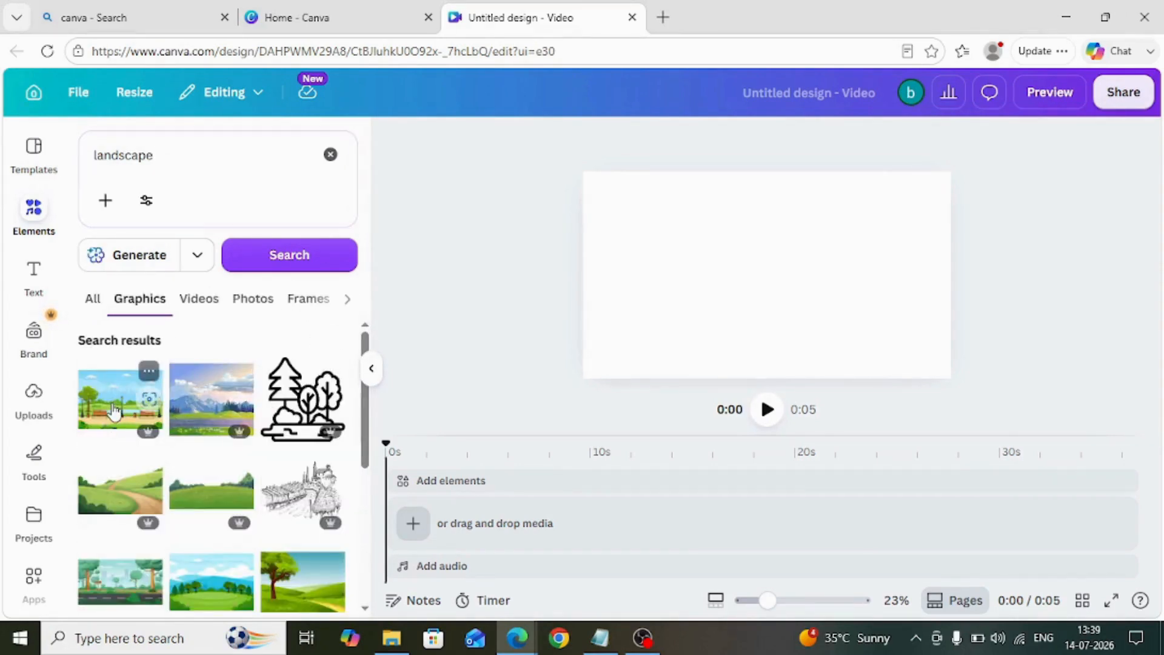
# Add the park graphic with benches and enlarge it to about 2,070 by 1,462 so it covers the whole page.
pyautogui.doubleClick(115, 411)
pyautogui.moveTo(888, 360); pyautogui.dragTo(957, 388)
pyautogui.moveTo(865, 364); pyautogui.dragTo(998, 373)
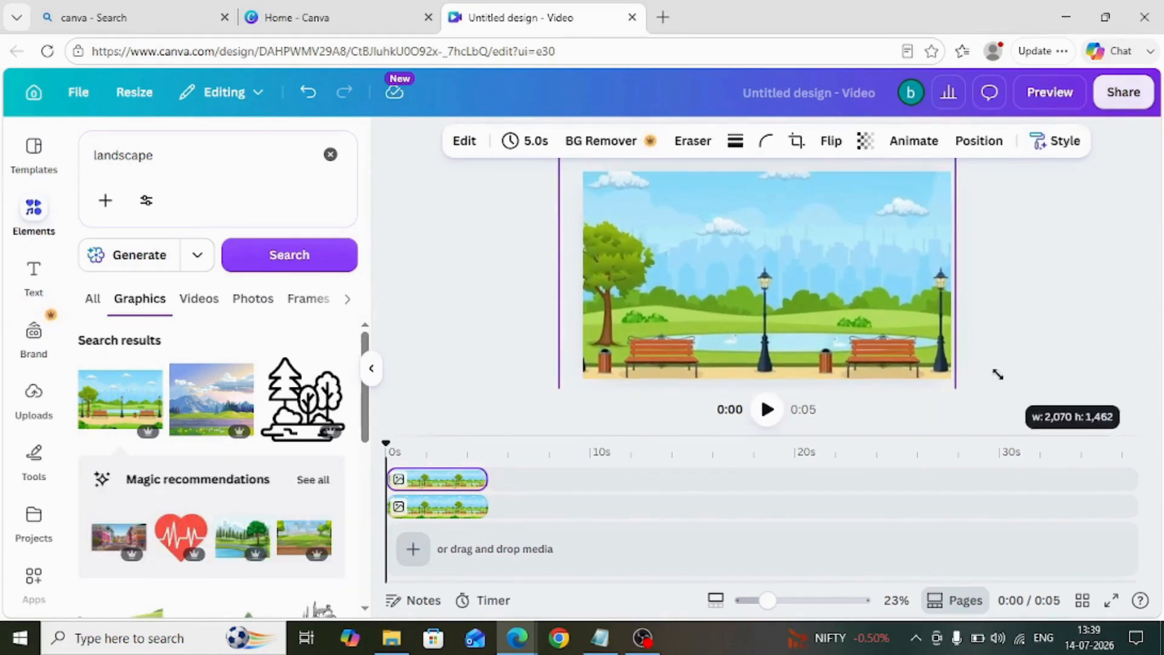
pyautogui.moveTo(780, 329); pyautogui.dragTo(771, 303)
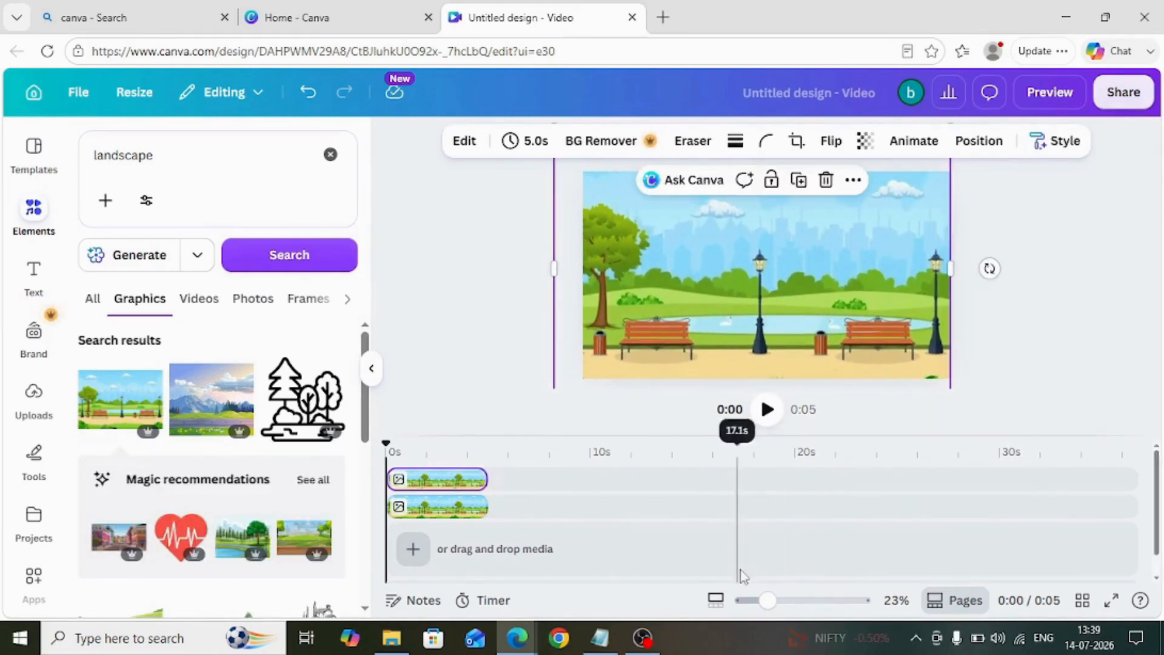
pyautogui.moveTo(765, 599); pyautogui.dragTo(772, 600)
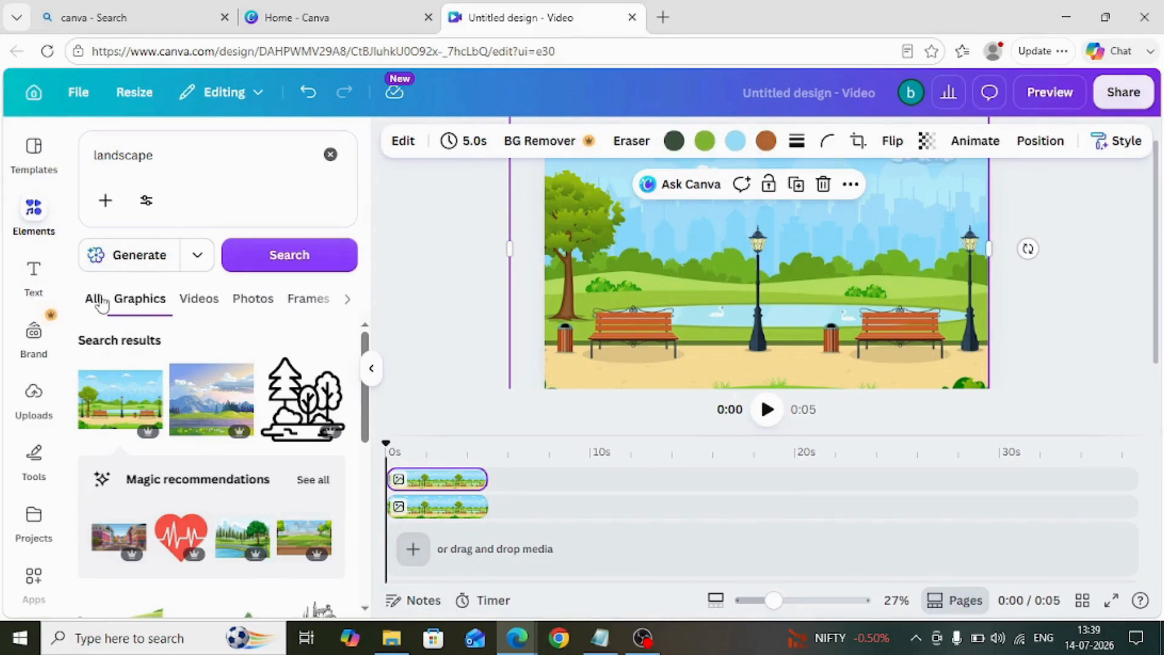
# Search the elements for "girl walking" and browse all matching graphics for a walking woman.
pyautogui.click(184, 159)
pyautogui.write('girl walking')
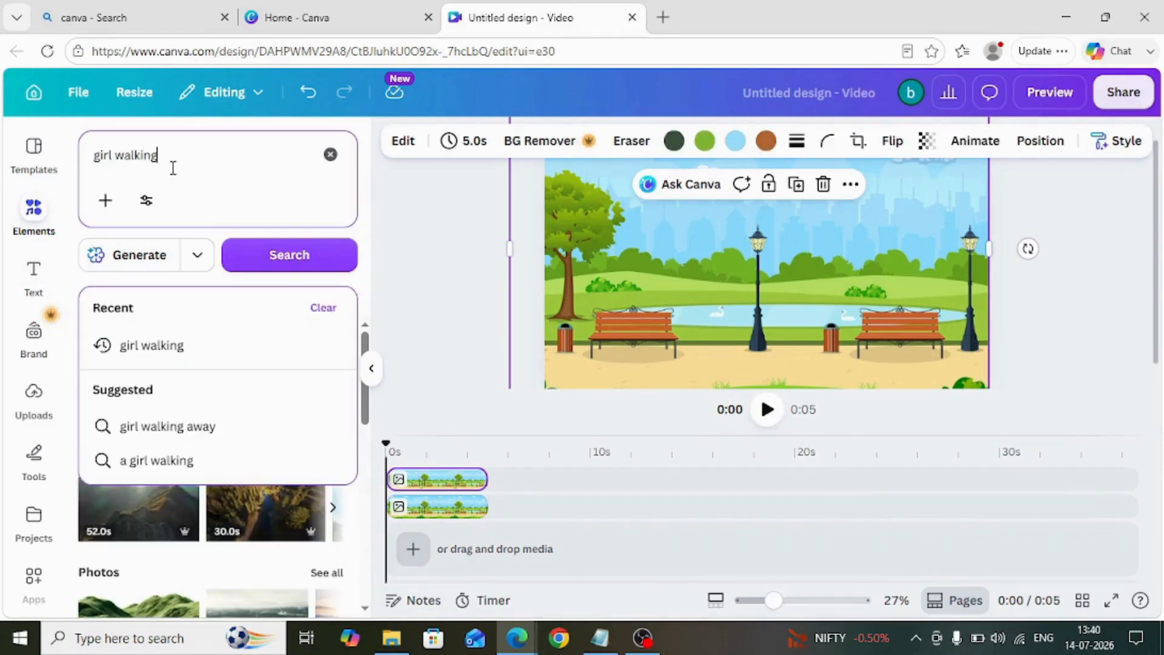
pyautogui.click(272, 266)
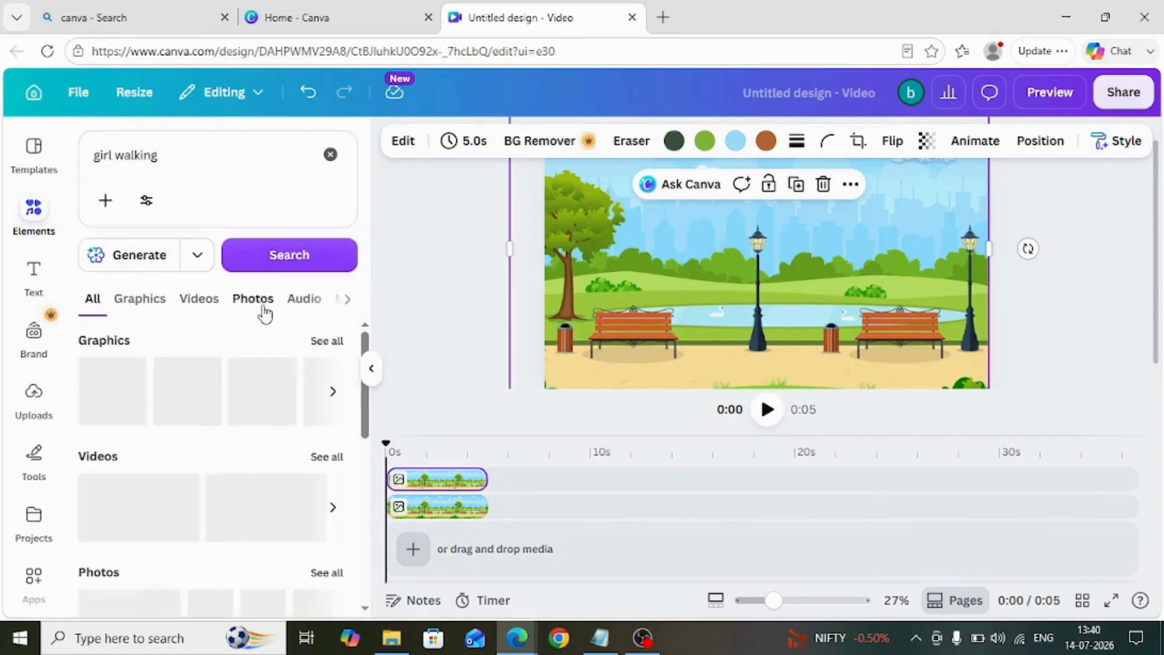
pyautogui.click(333, 340)
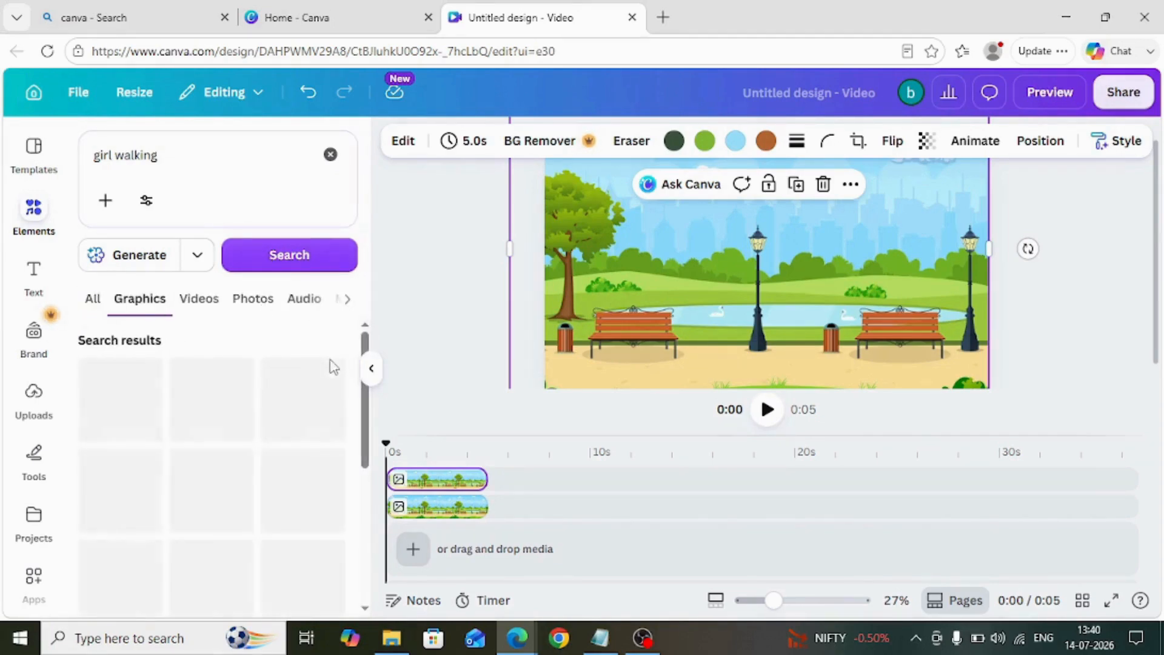
pyautogui.scroll(-5, 275, 438)
pyautogui.scroll(-10, 276, 437)
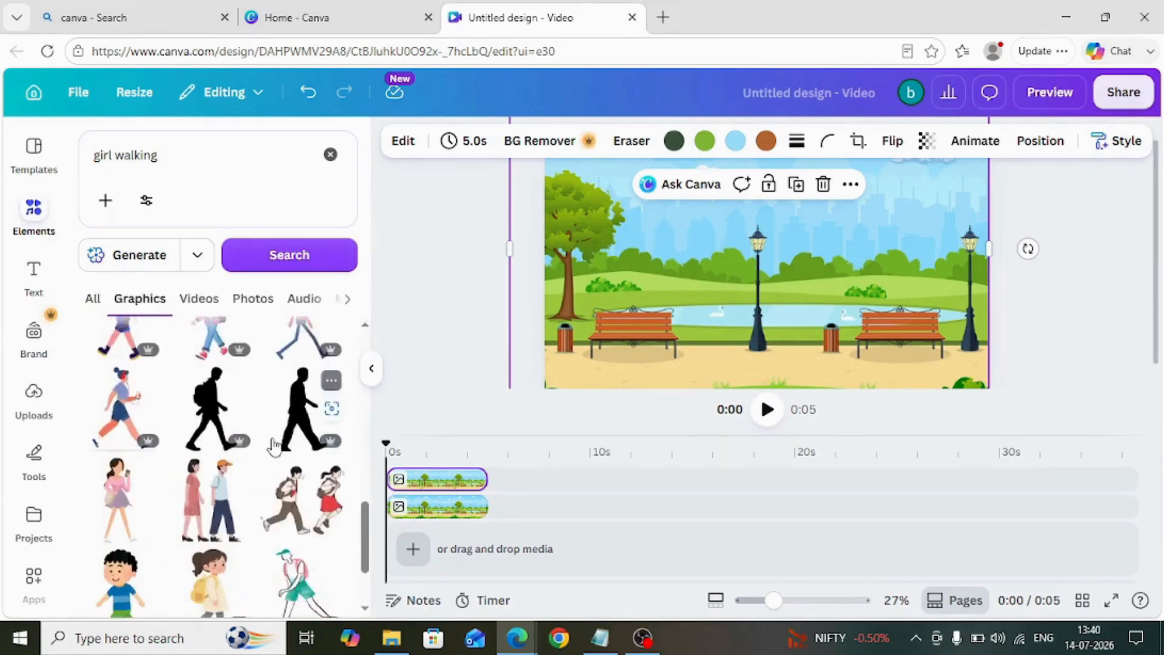
pyautogui.scroll(-10, 265, 467)
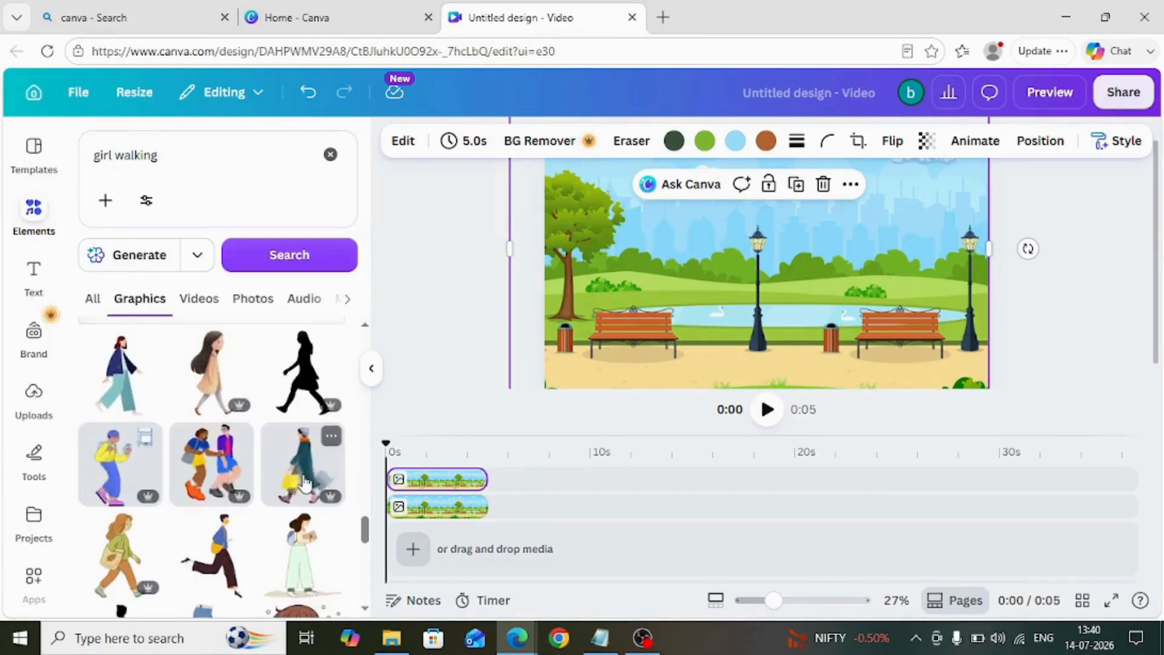
# Add the walking woman carrying shopping bags, place her on the path at the park's left end, and flip her horizontally.
pyautogui.click(304, 483)
pyautogui.moveTo(870, 384); pyautogui.dragTo(768, 276)
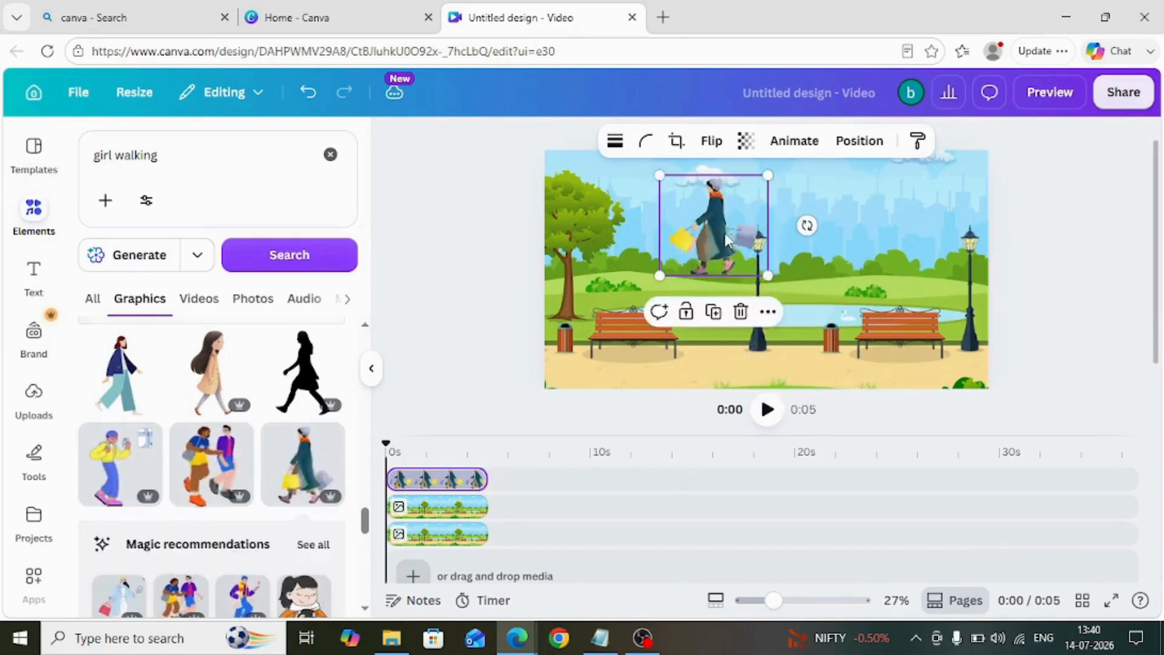
pyautogui.moveTo(726, 238); pyautogui.dragTo(611, 336)
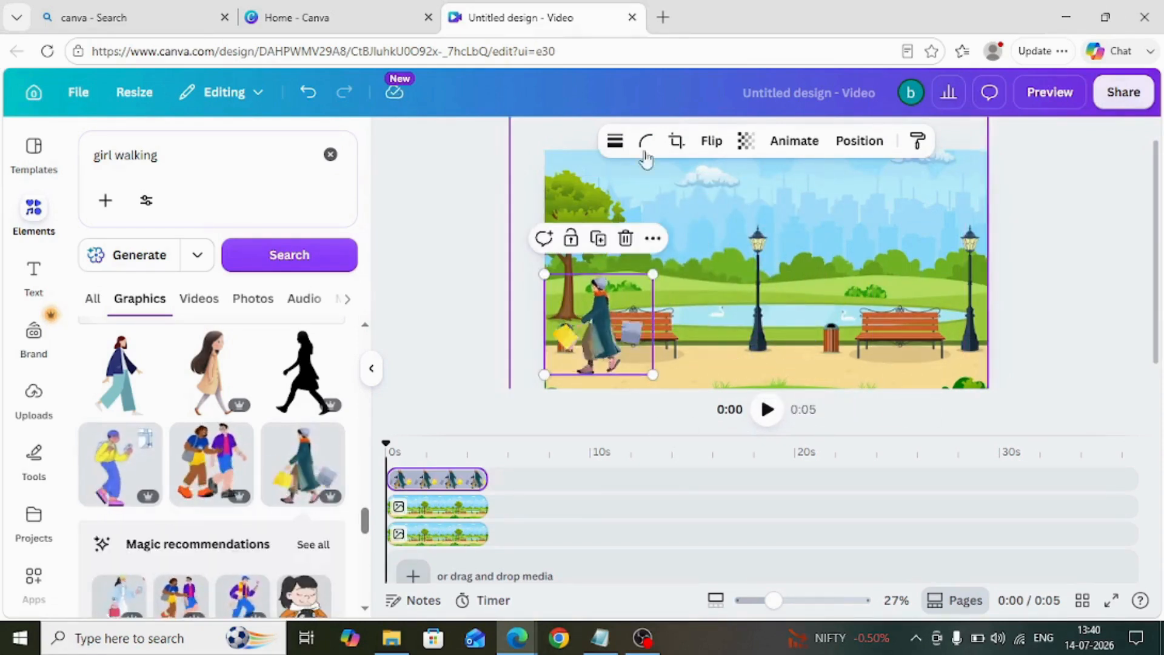
pyautogui.click(710, 142)
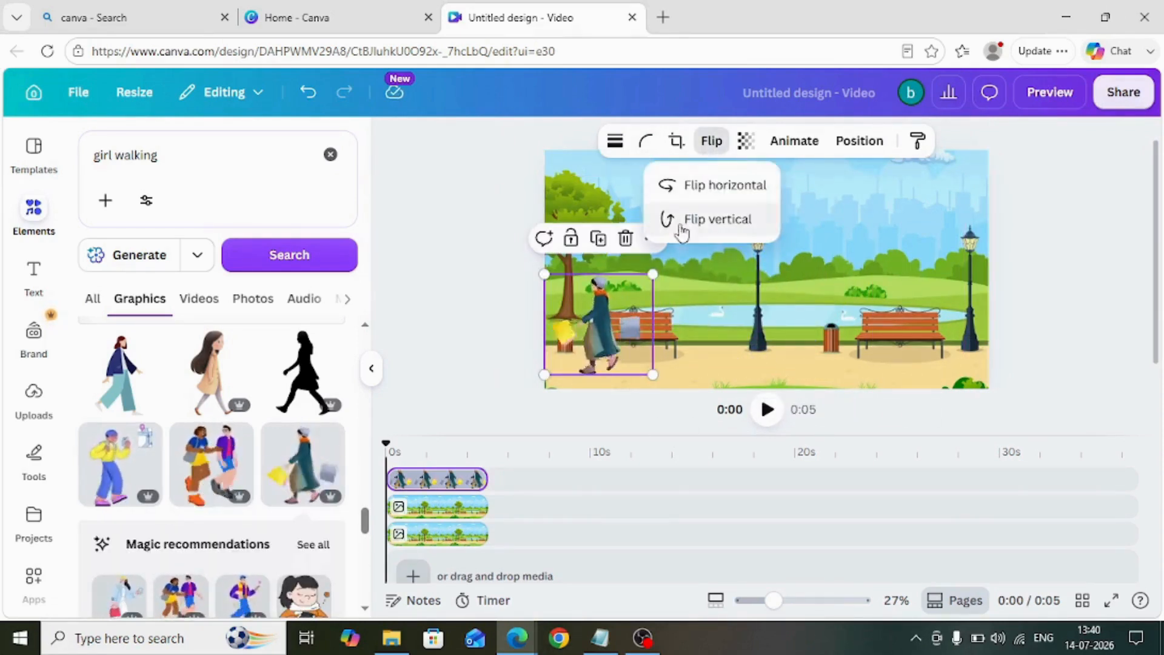
pyautogui.click(702, 197)
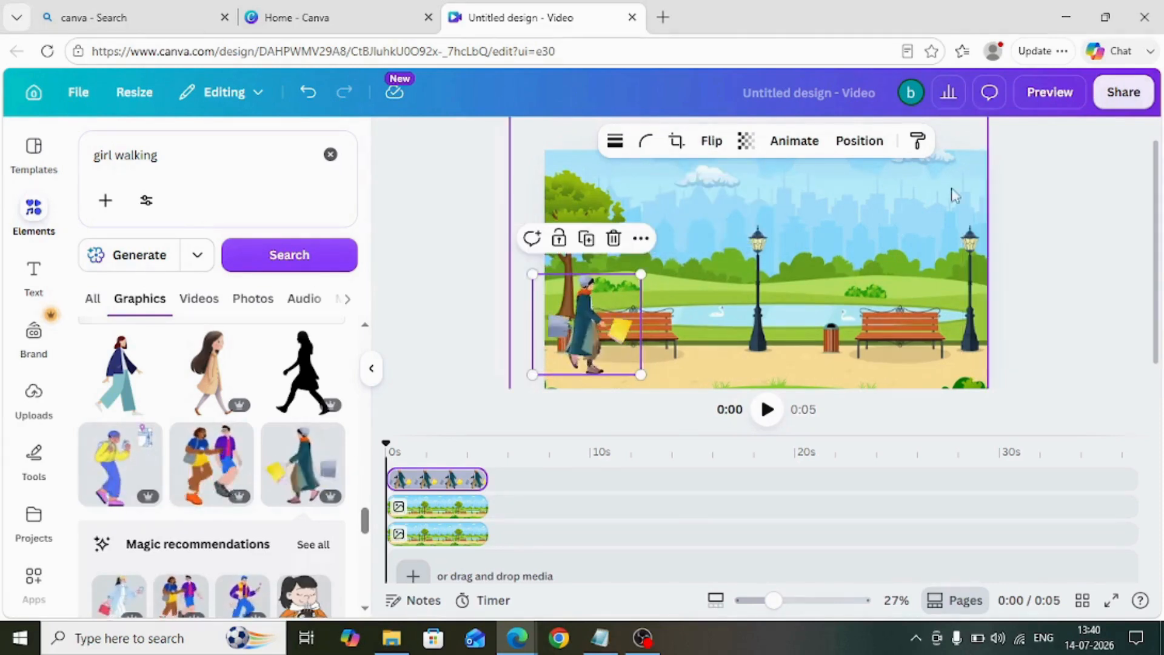
# Create a custom animation moving the woman straight across the park past its right edge at a slow speed, and play it.
pyautogui.click(812, 149)
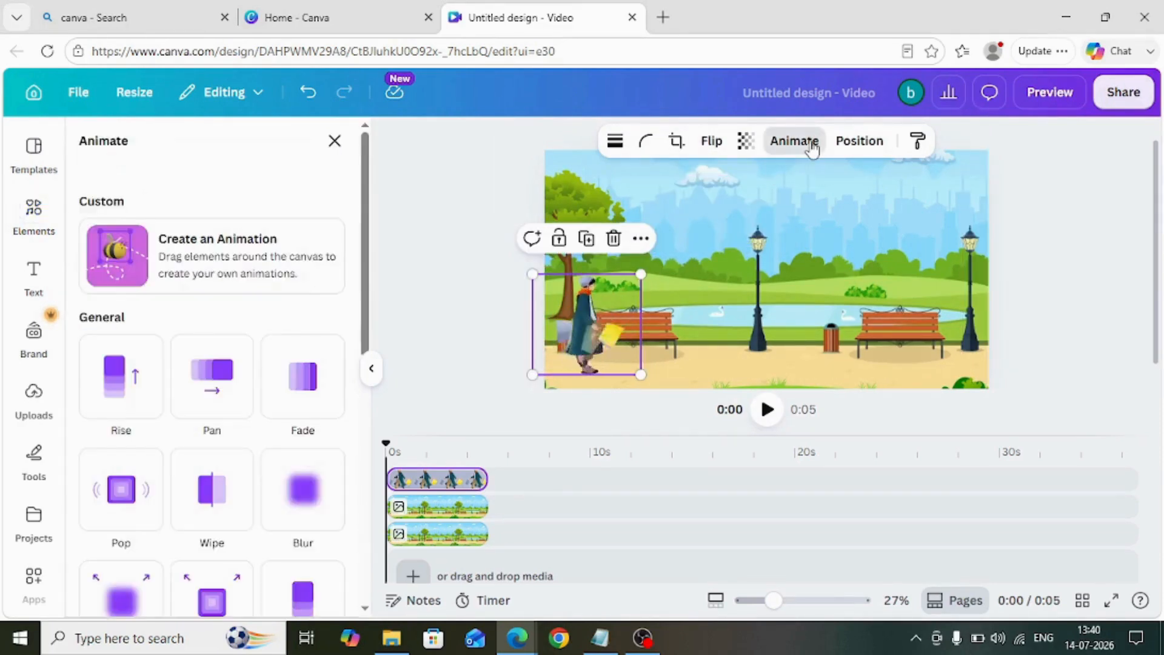
pyautogui.click(135, 270)
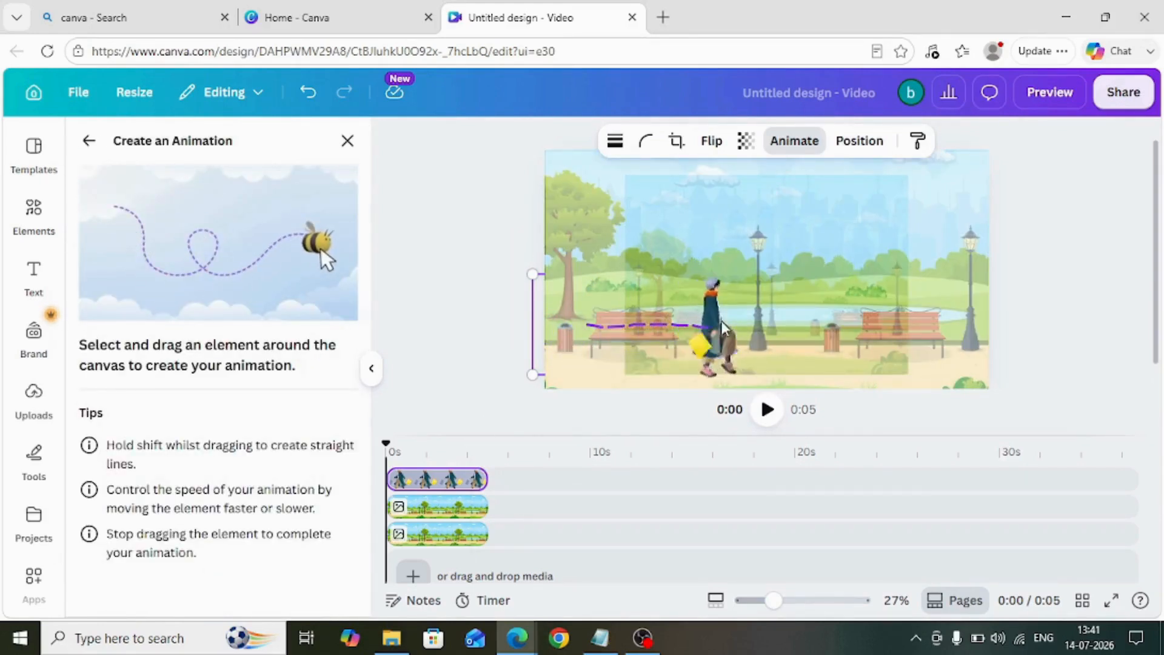
pyautogui.moveTo(721, 328); pyautogui.dragTo(1003, 323)
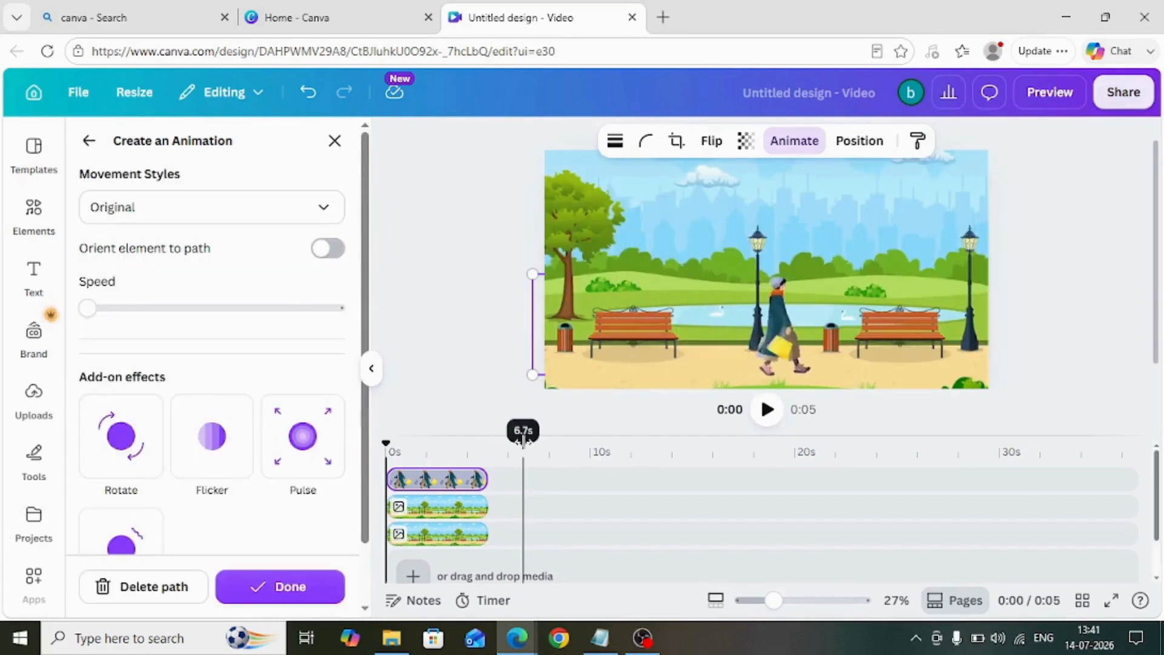
pyautogui.moveTo(174, 317); pyautogui.dragTo(104, 306)
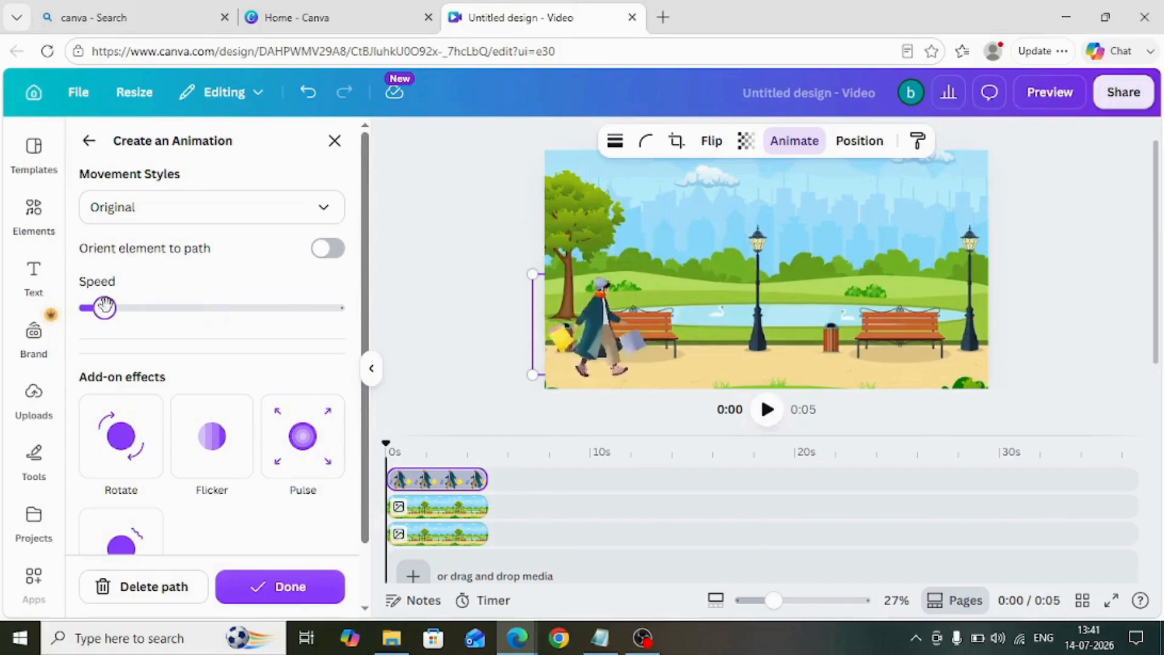
pyautogui.click(280, 586)
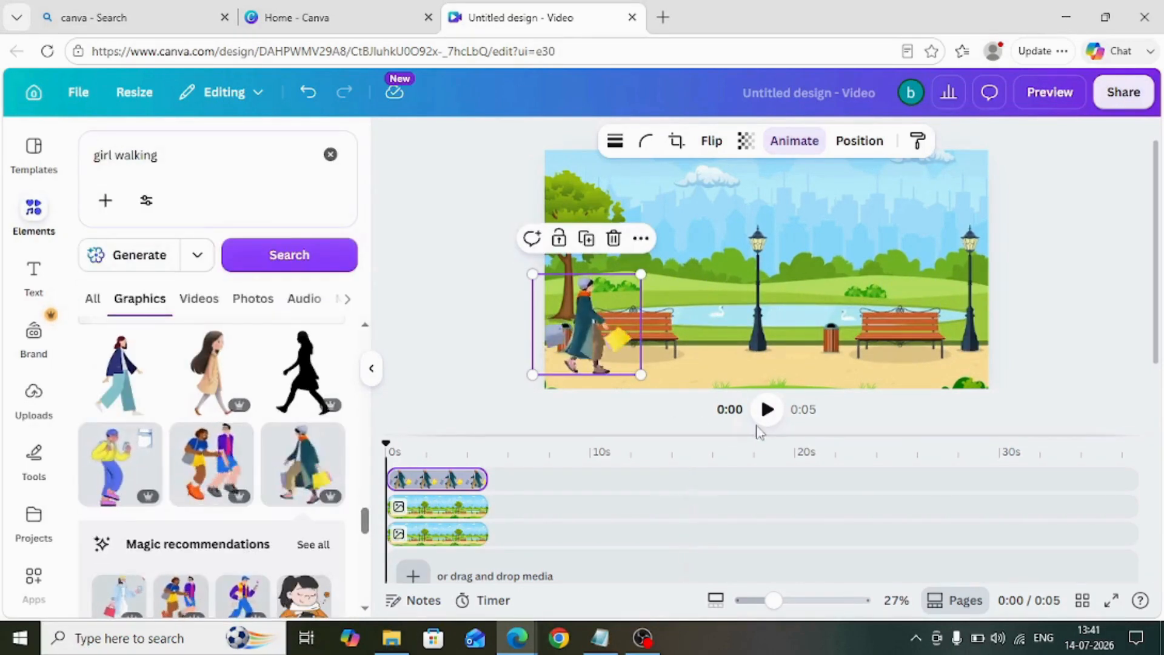
pyautogui.click(767, 410)
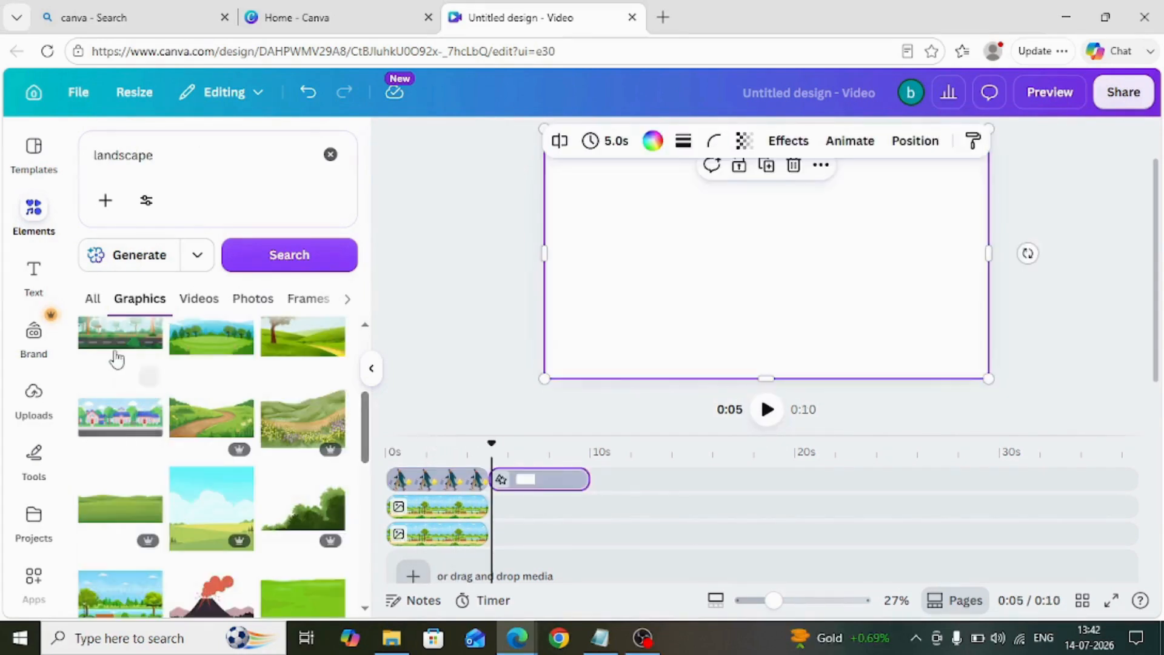
# Add the street graphic with pink houses at 5 seconds and enlarge it to cover the whole page.
pyautogui.click(117, 437)
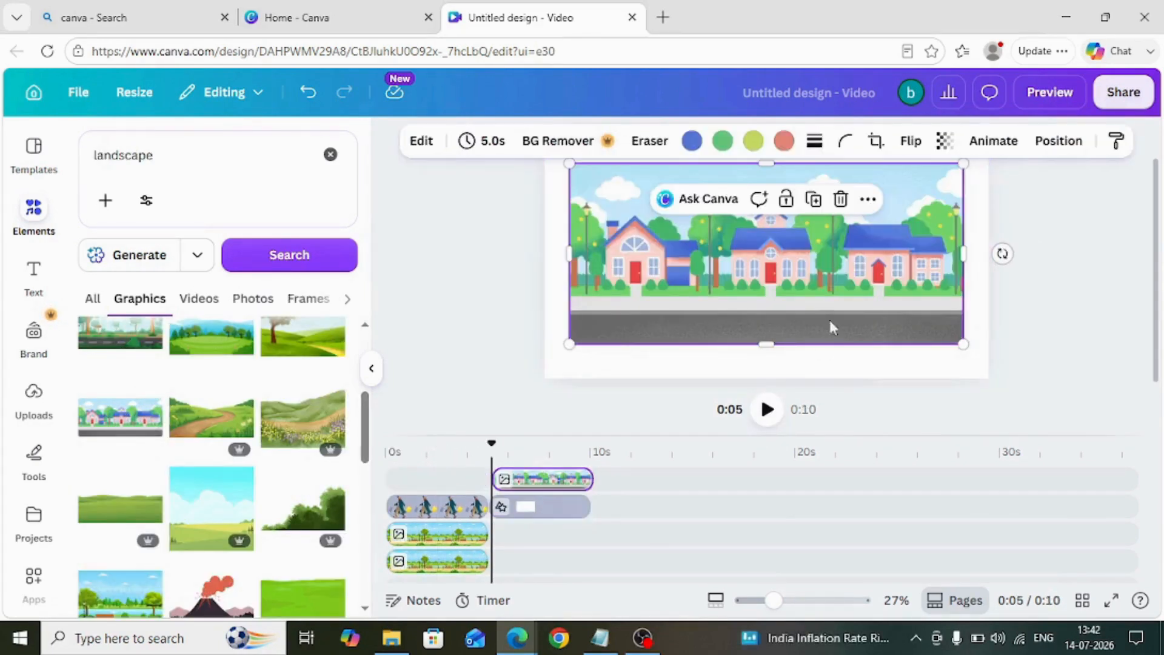
pyautogui.moveTo(963, 345); pyautogui.dragTo(1031, 379)
pyautogui.moveTo(856, 318); pyautogui.dragTo(862, 307)
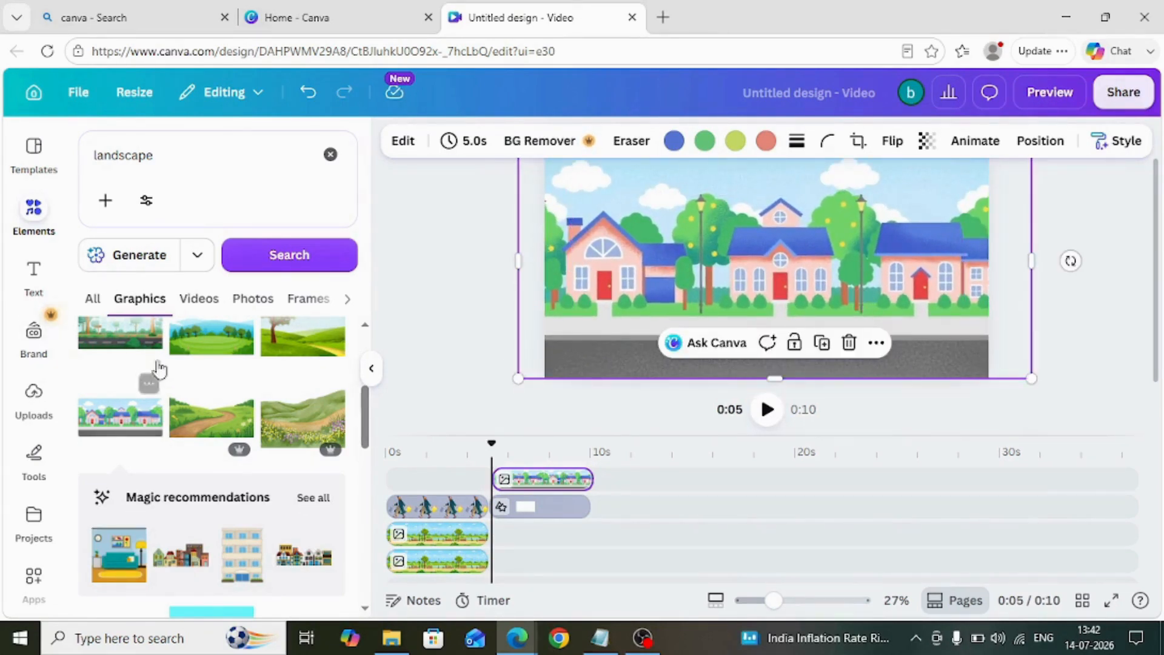
# Search the elements for "girl walking" in place of "landscape" and list all matching graphics.
pyautogui.click(92, 298)
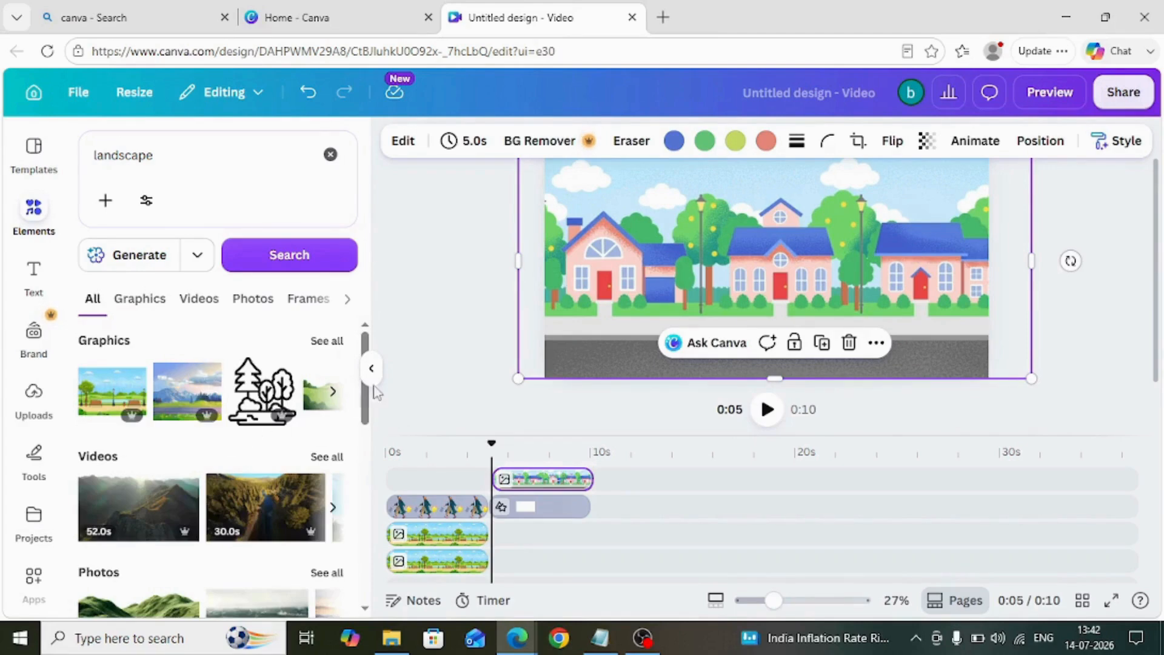
pyautogui.click(337, 349)
pyautogui.click(92, 298)
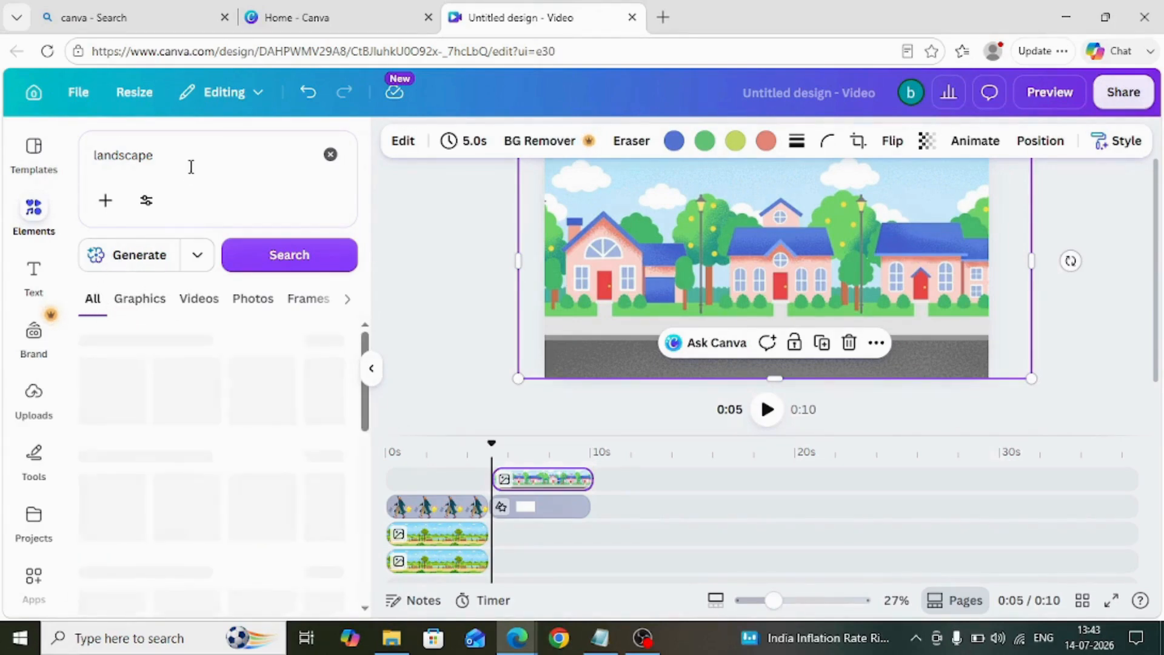
pyautogui.scroll(-4, 157, 489)
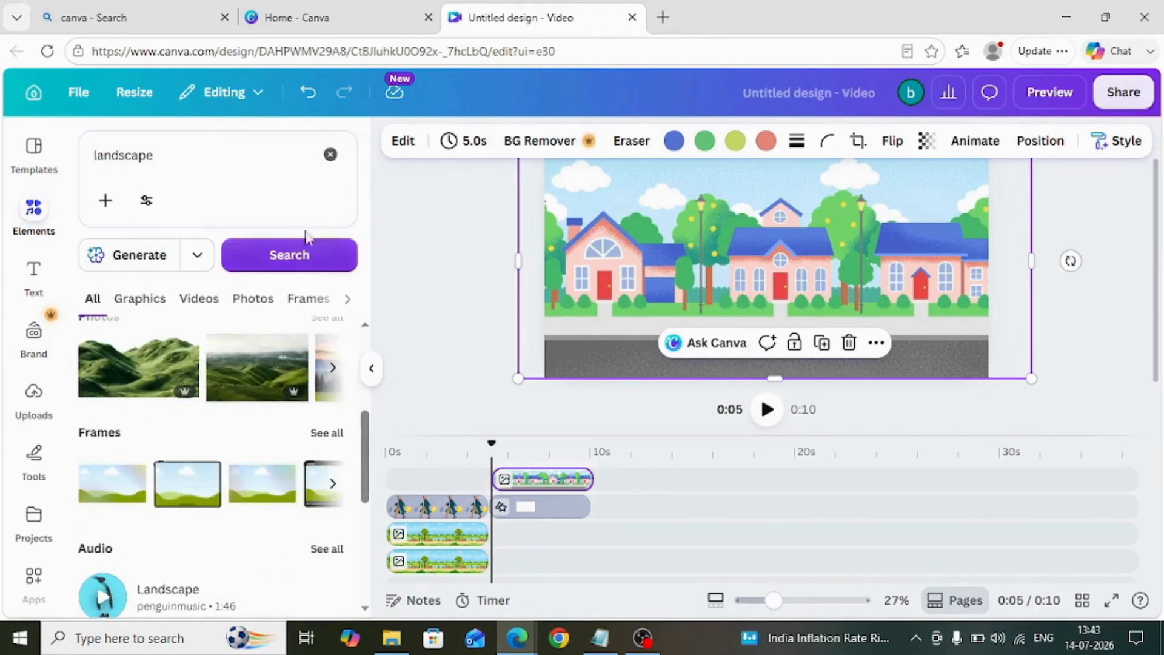
pyautogui.click(331, 154)
pyautogui.click(160, 381)
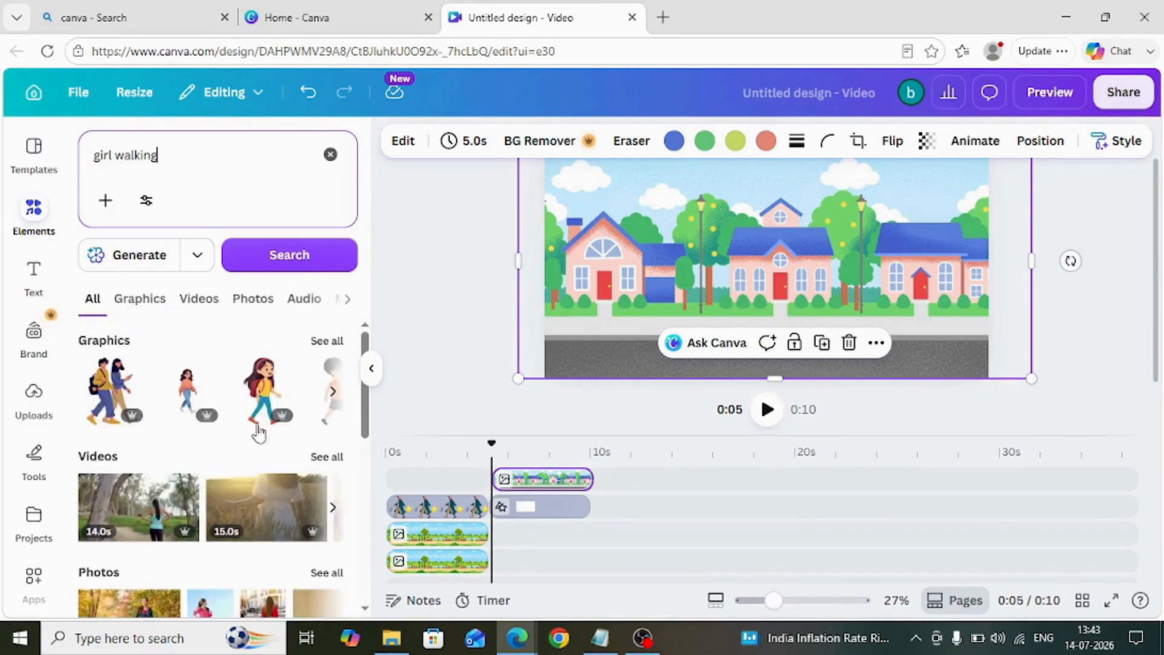
pyautogui.click(322, 342)
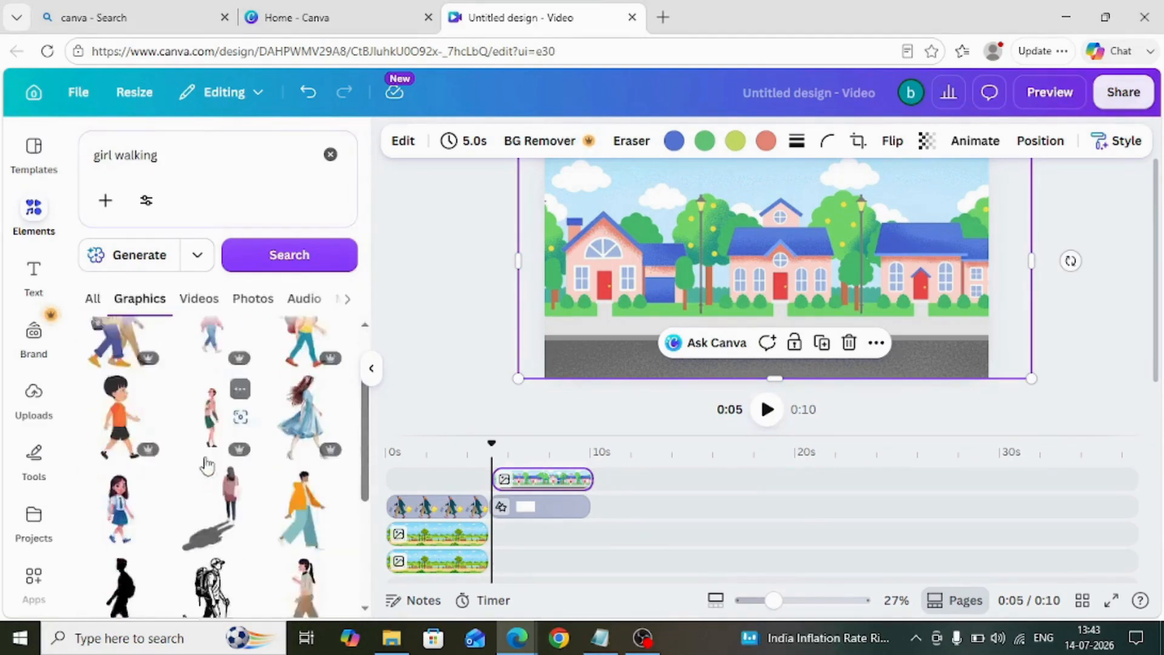
# Add the walking woman with shopping bags to the street scene, flip her horizontally, and move her to the street's left end.
pyautogui.scroll(-5, 209, 467)
pyautogui.scroll(-5, 217, 484)
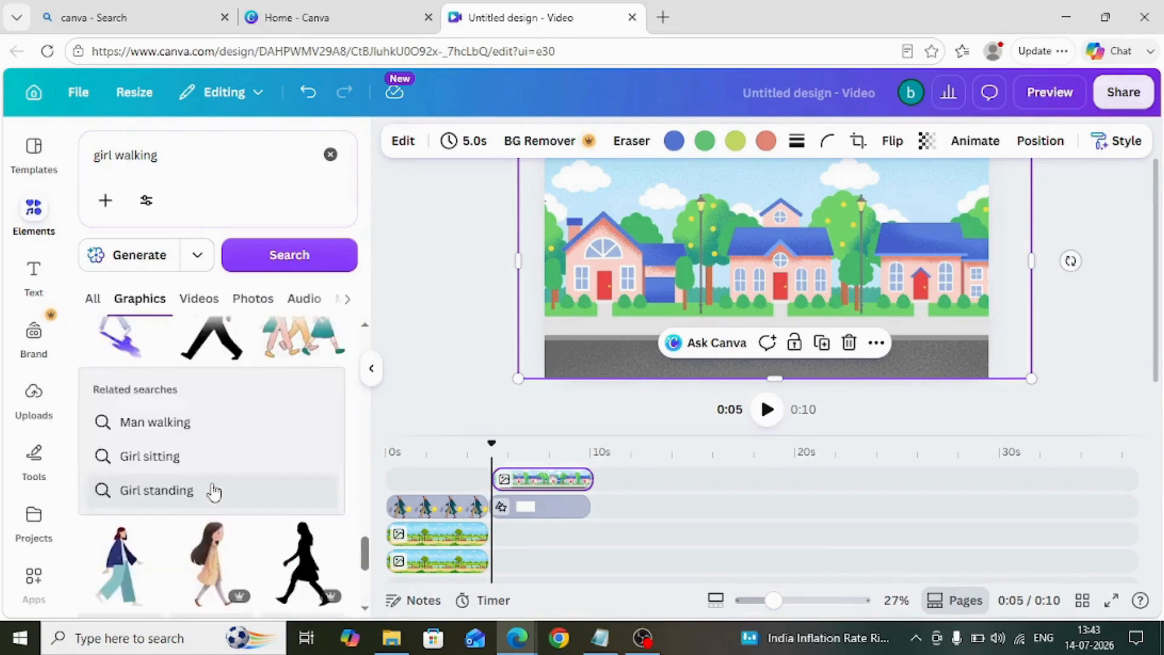
pyautogui.scroll(-3, 219, 494)
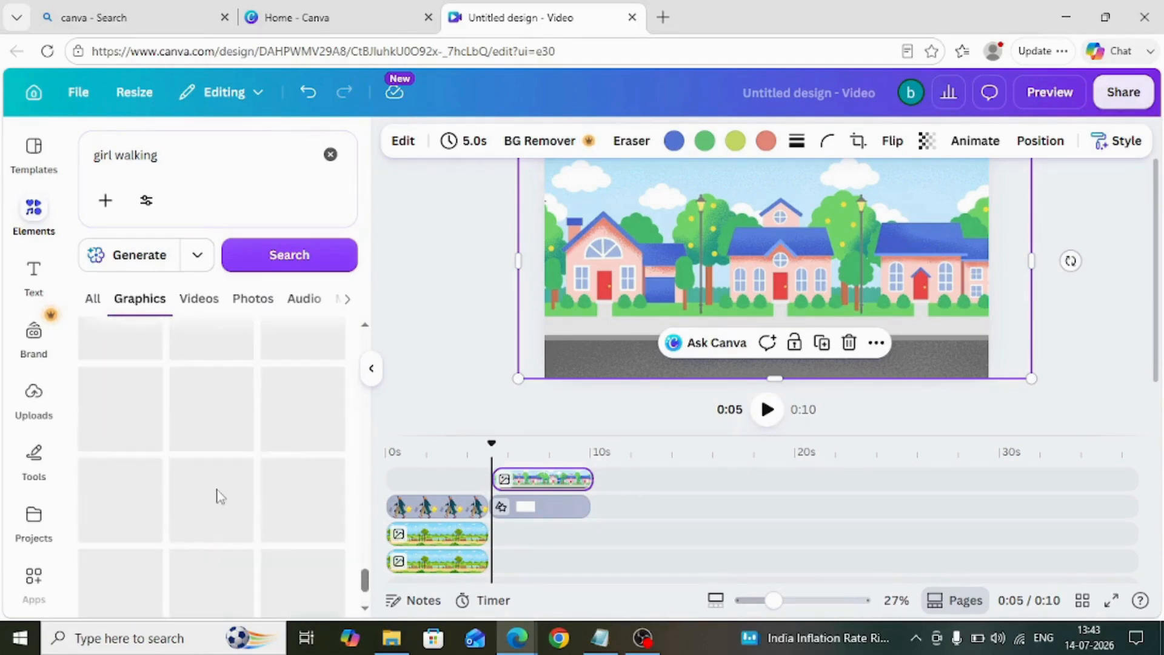
pyautogui.scroll(-3, 241, 511)
pyautogui.scroll(-5, 273, 497)
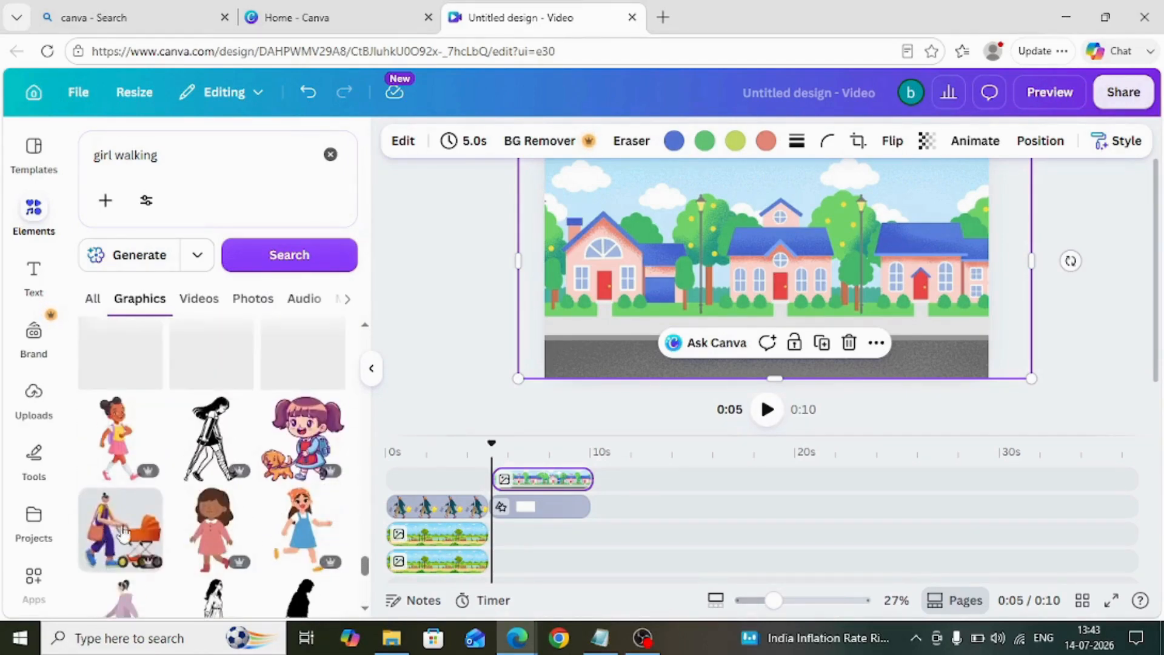
pyautogui.scroll(-8, 304, 497)
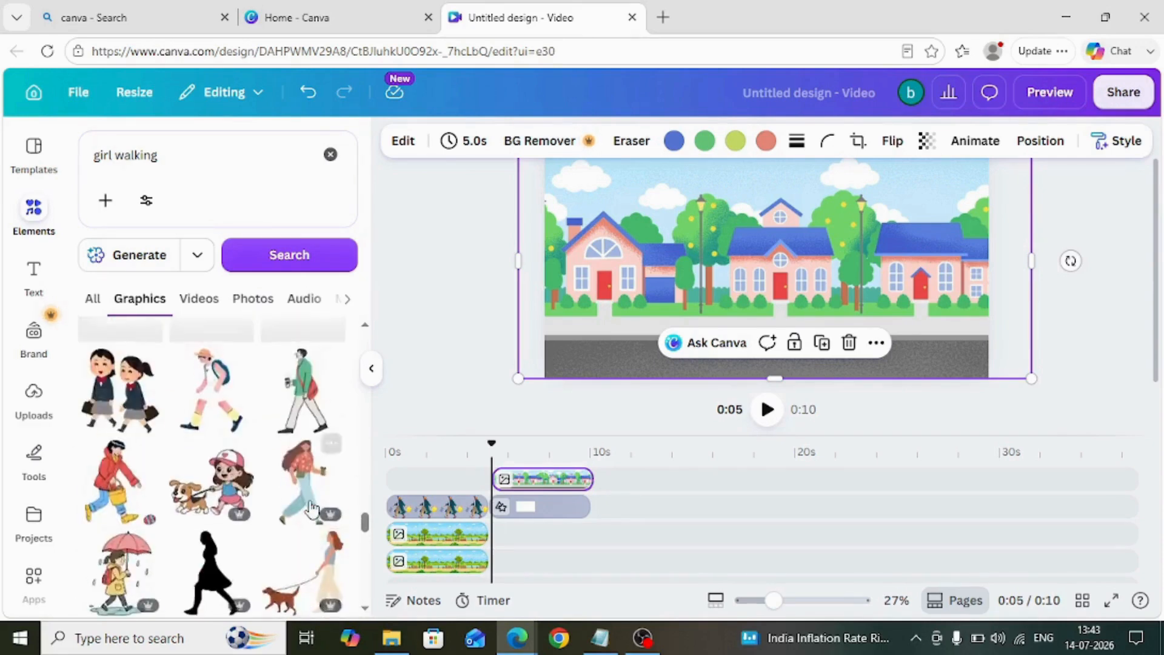
pyautogui.scroll(5, 309, 518)
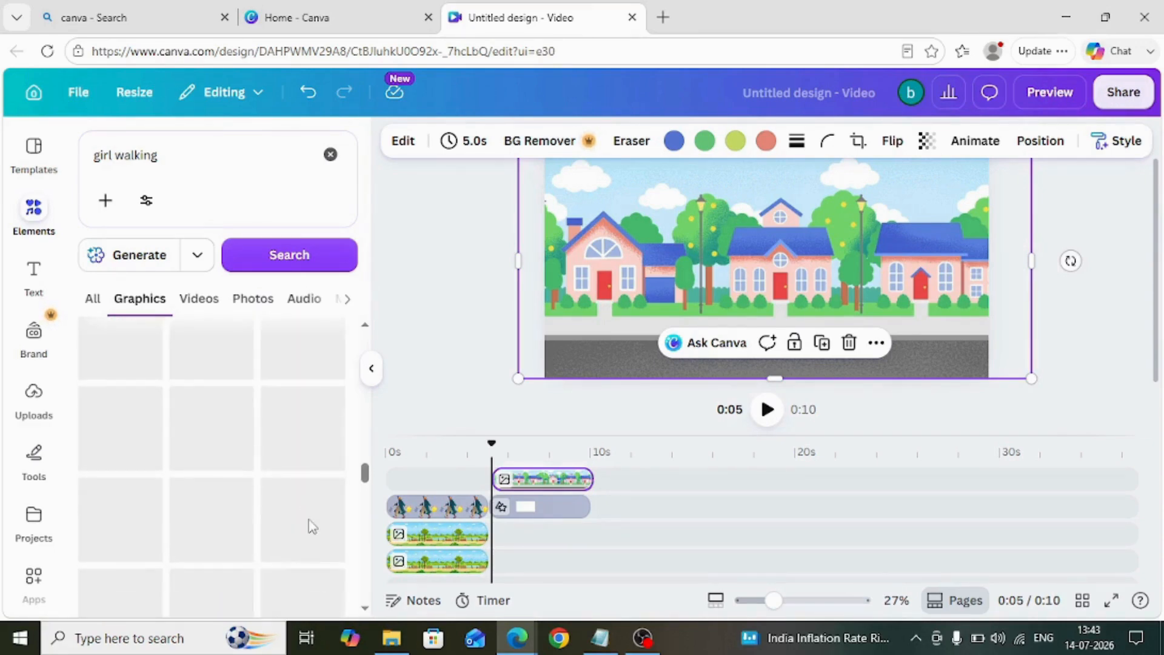
pyautogui.click(306, 437)
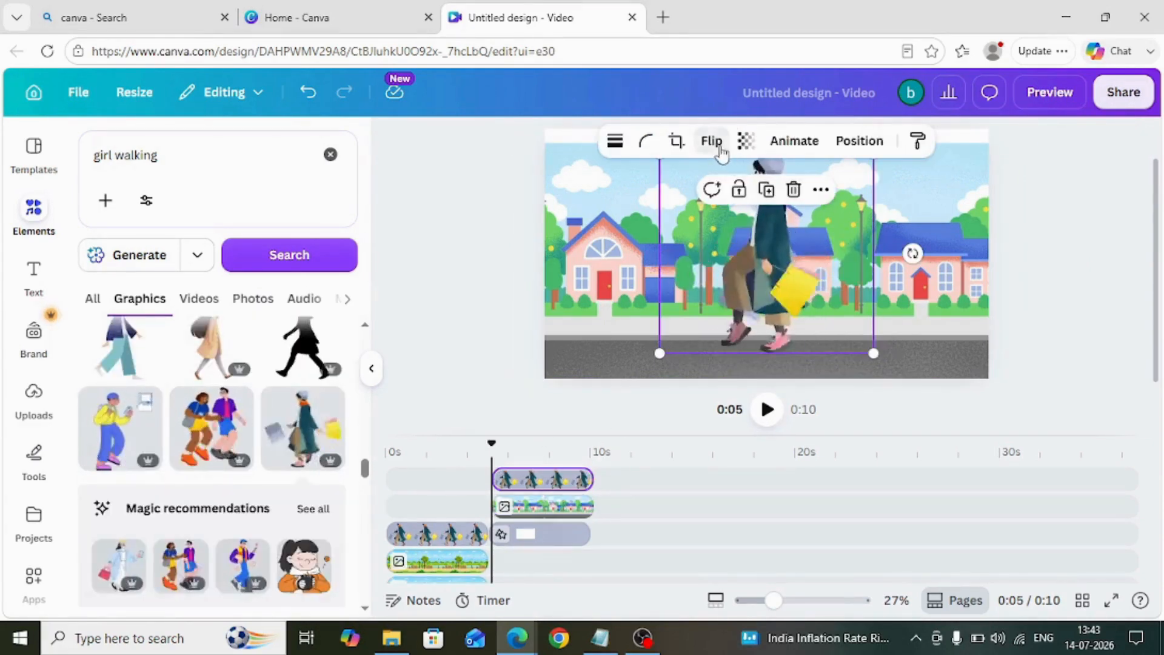
pyautogui.click(717, 145)
pyautogui.click(666, 190)
pyautogui.moveTo(750, 289); pyautogui.dragTo(588, 302)
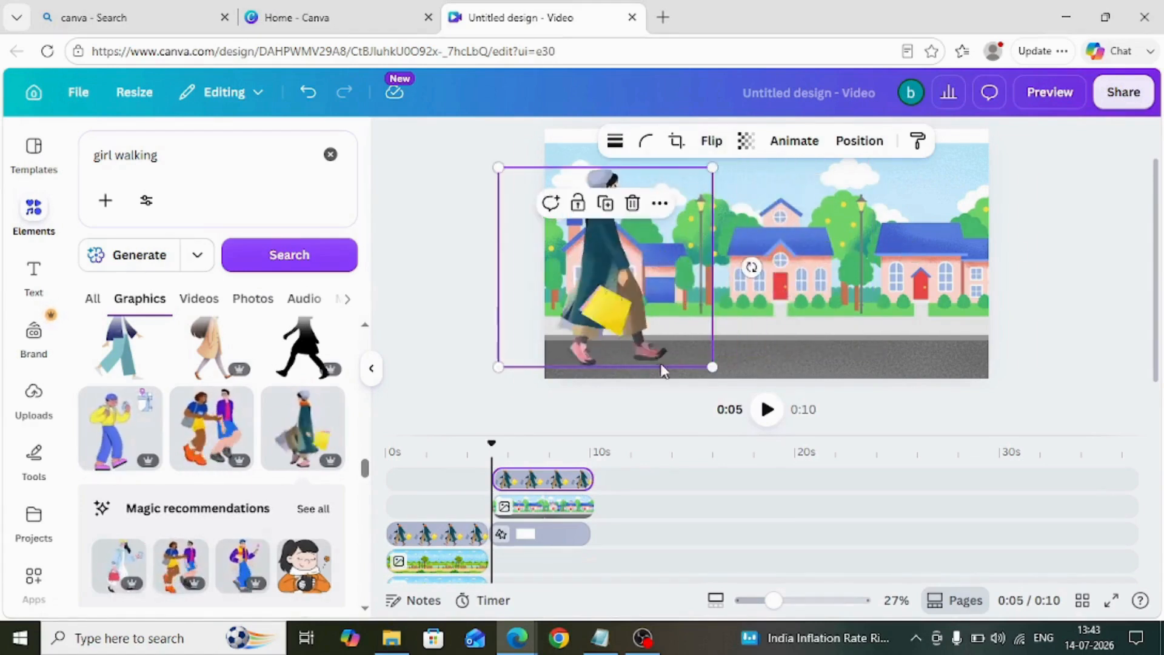
# Shrink the woman to about a third of the page height, stand her on the road's left end, and play the scene.
pyautogui.moveTo(715, 369); pyautogui.dragTo(626, 286)
pyautogui.moveTo(579, 246); pyautogui.dragTo(619, 307)
pyautogui.moveTo(669, 364); pyautogui.dragTo(631, 323)
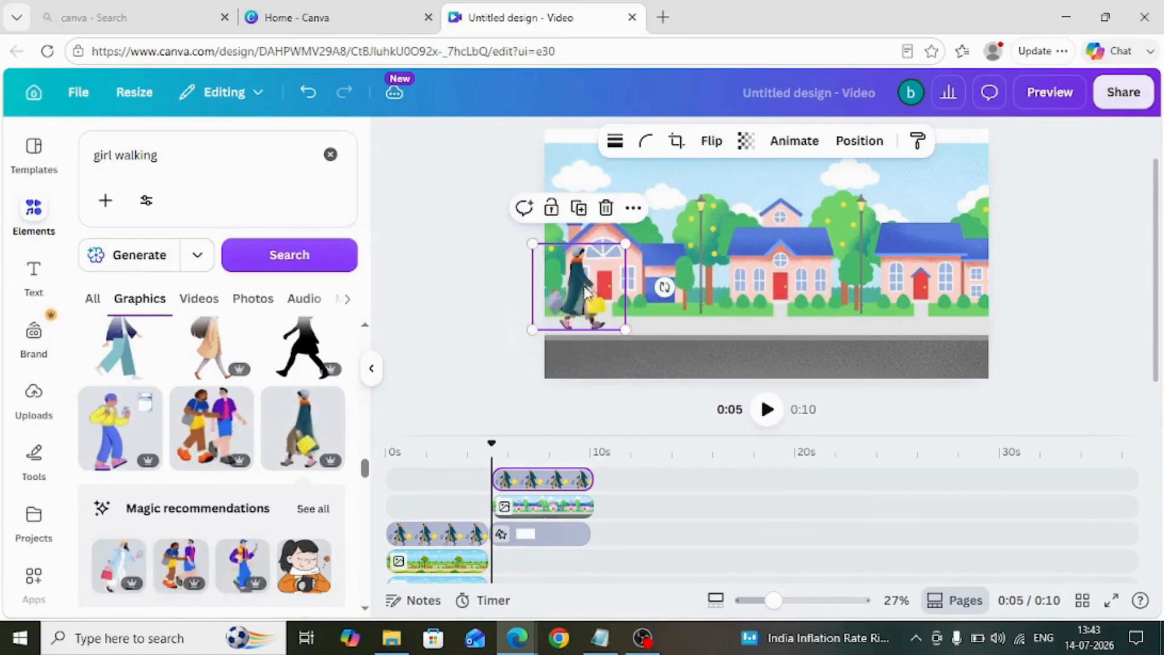
pyautogui.moveTo(584, 275); pyautogui.dragTo(584, 306)
pyautogui.click(769, 416)
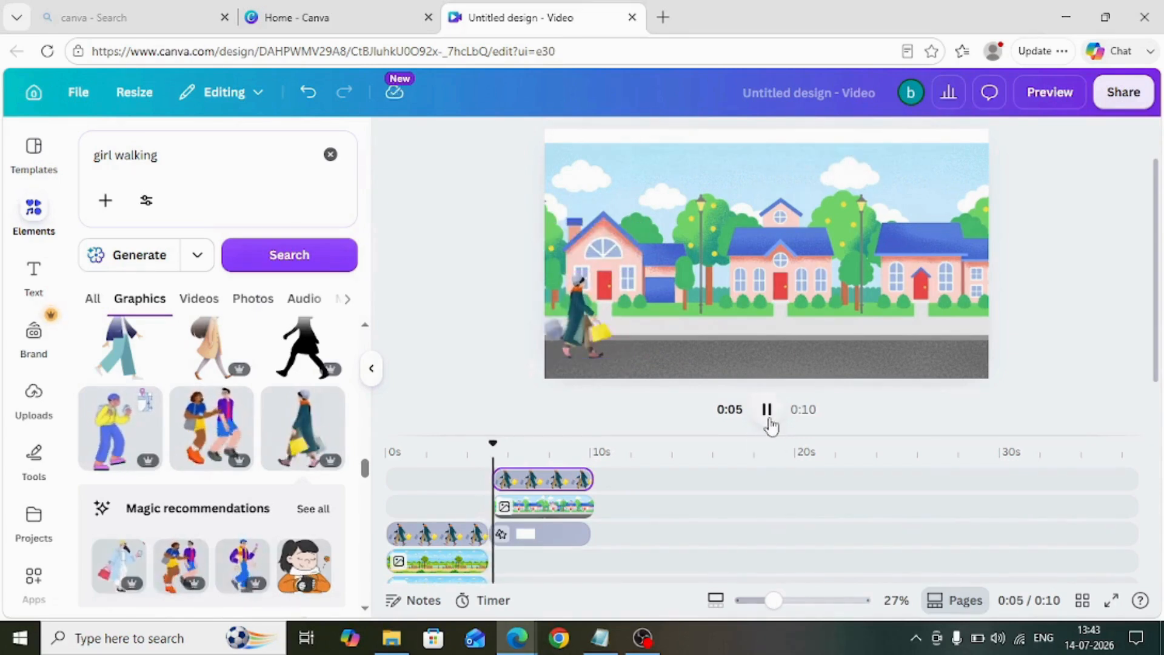
# Create a custom animation moving the woman straight across the street past its right edge, and play it.
pyautogui.click(552, 318)
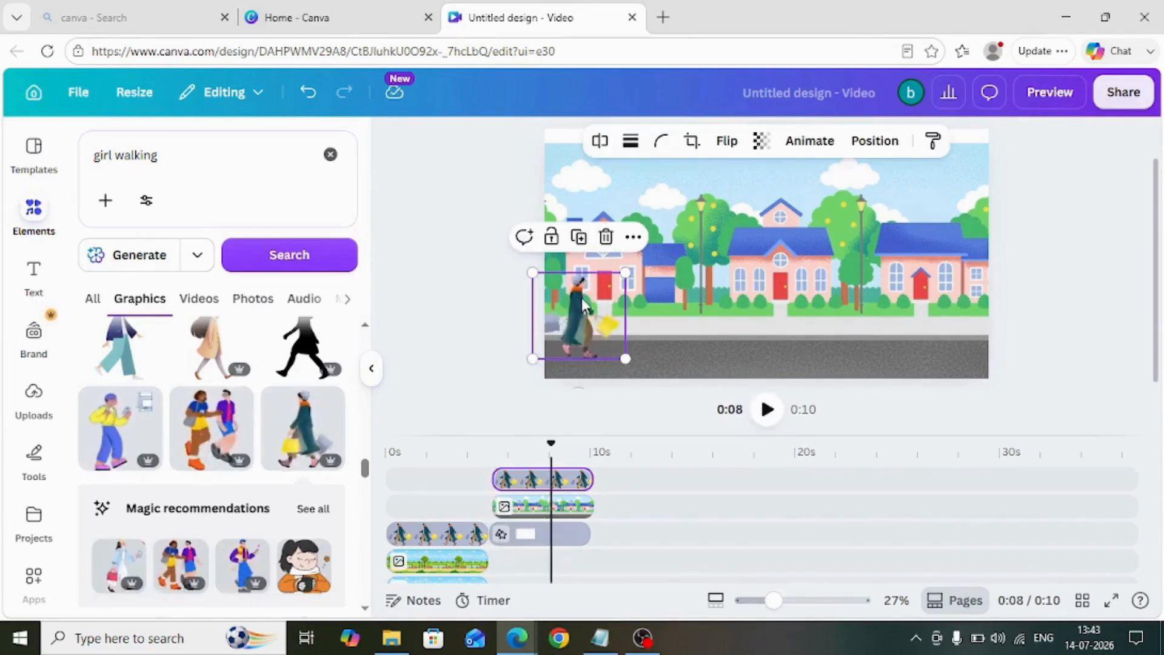
pyautogui.click(810, 140)
pyautogui.click(147, 241)
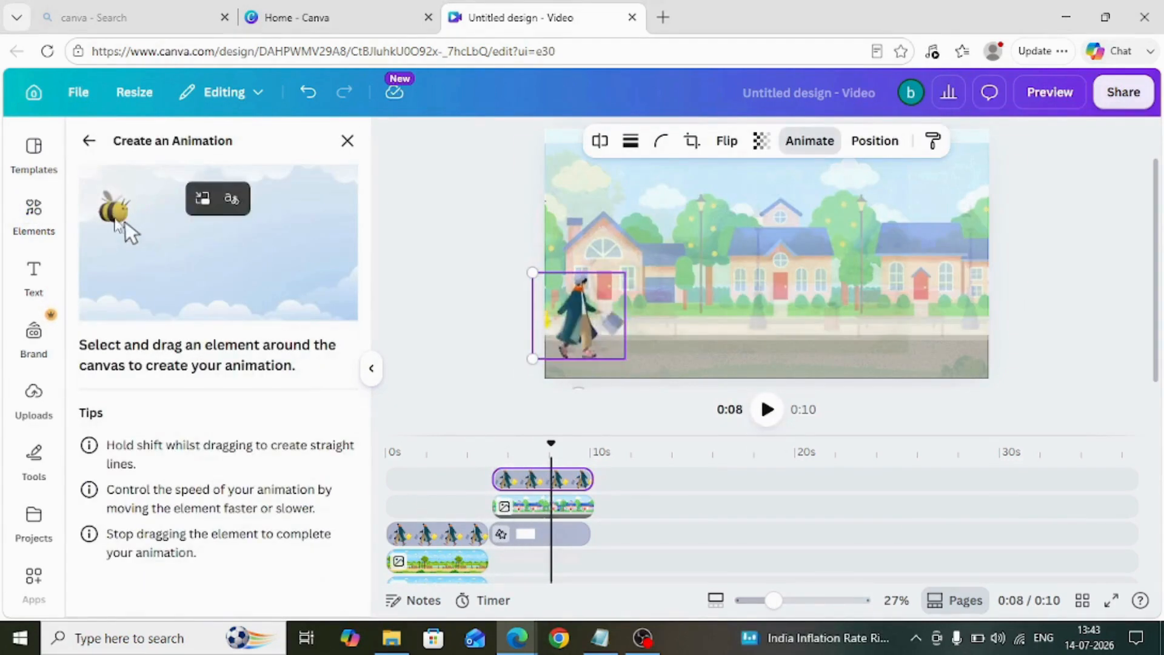
pyautogui.moveTo(734, 311); pyautogui.dragTo(842, 310)
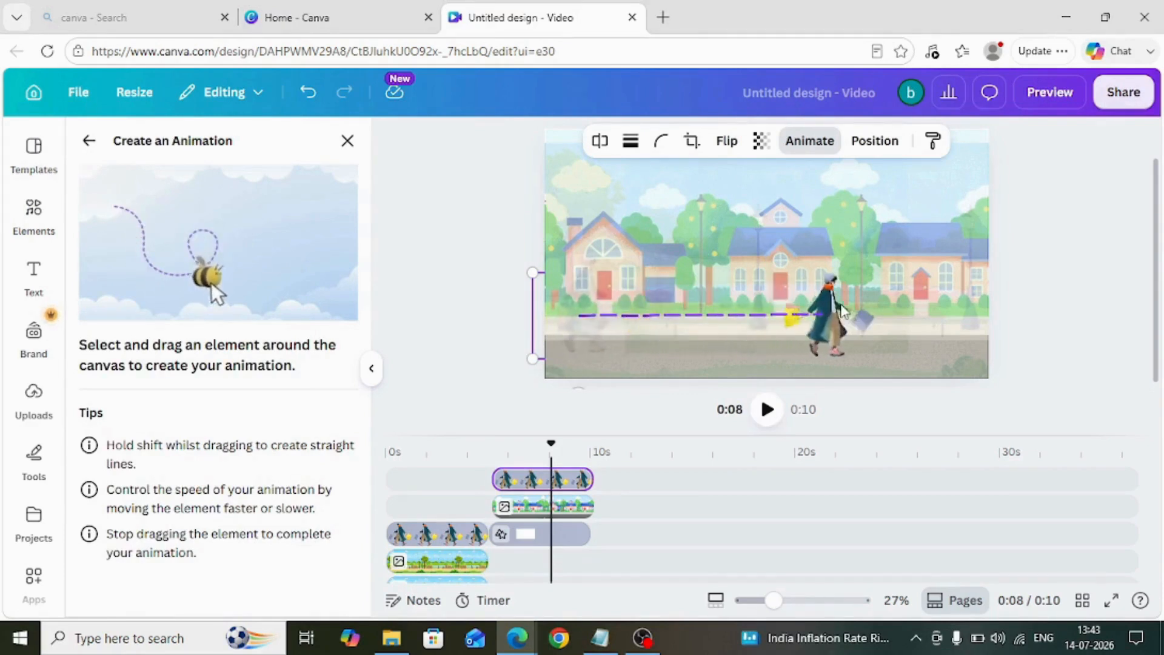
pyautogui.moveTo(992, 312); pyautogui.dragTo(1027, 312)
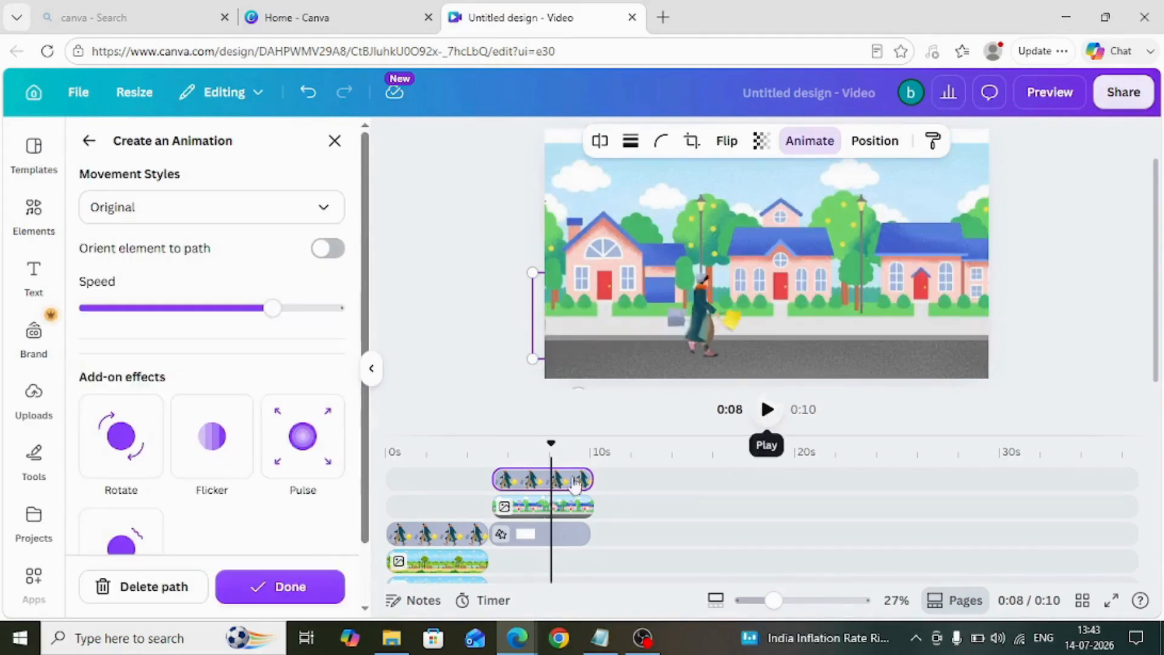
pyautogui.click(282, 586)
pyautogui.click(765, 409)
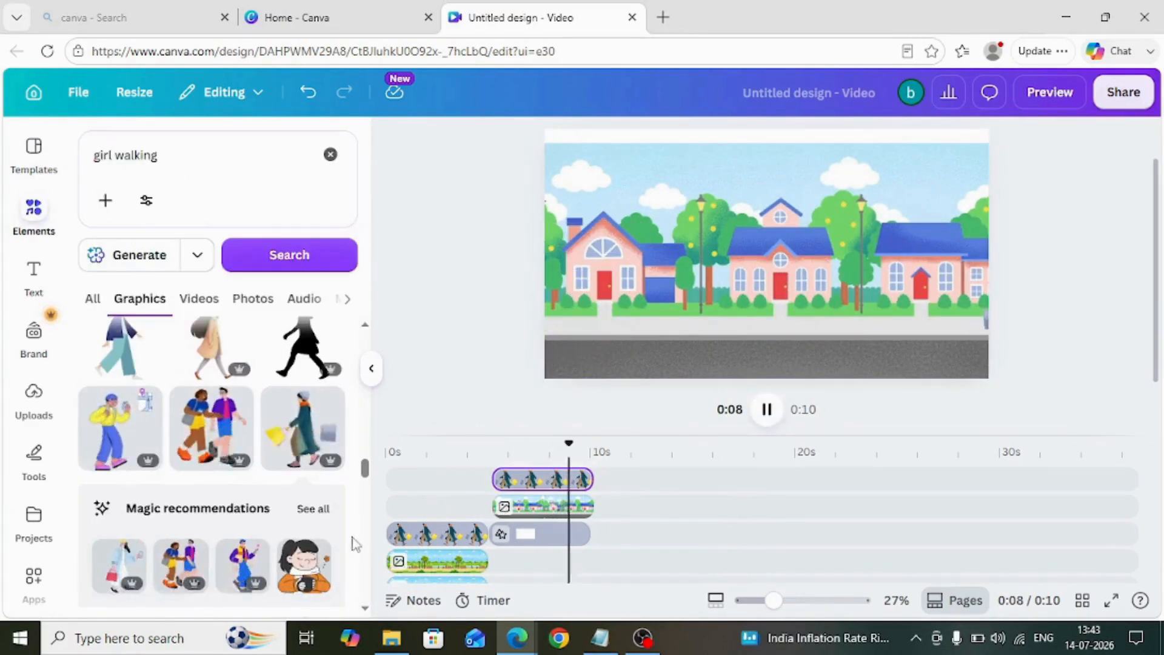
pyautogui.click(768, 412)
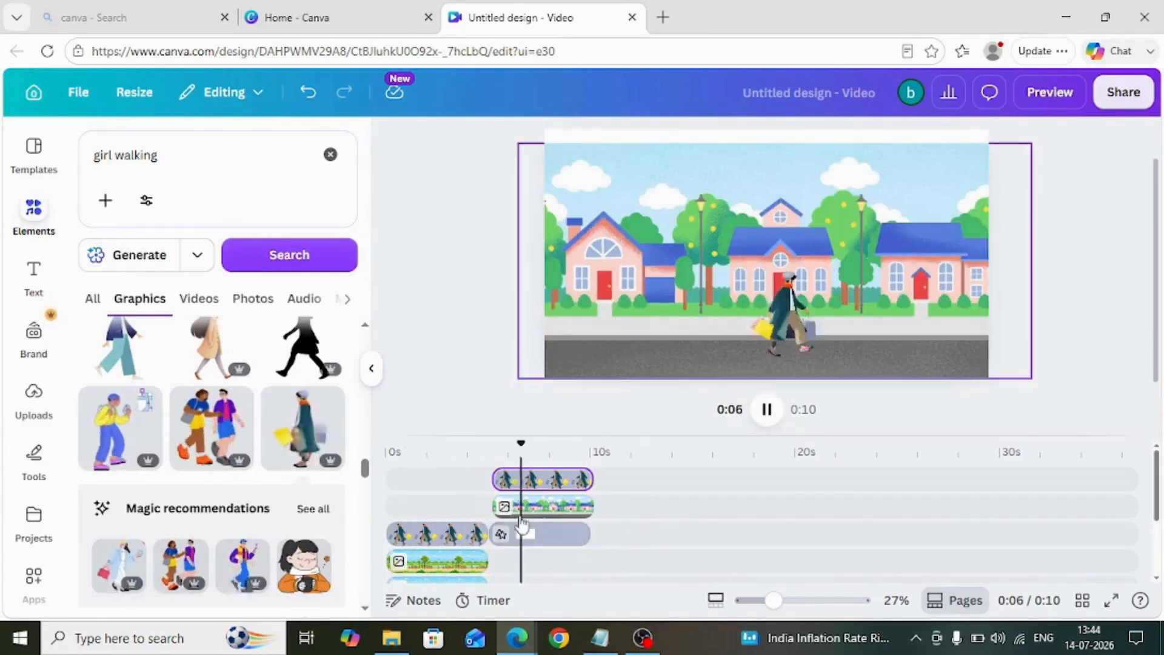
# Extend the street clip to 5.4 s and stretch the woman's clip back so both start where the park scene ends.
pyautogui.moveTo(492, 479); pyautogui.dragTo(485, 508)
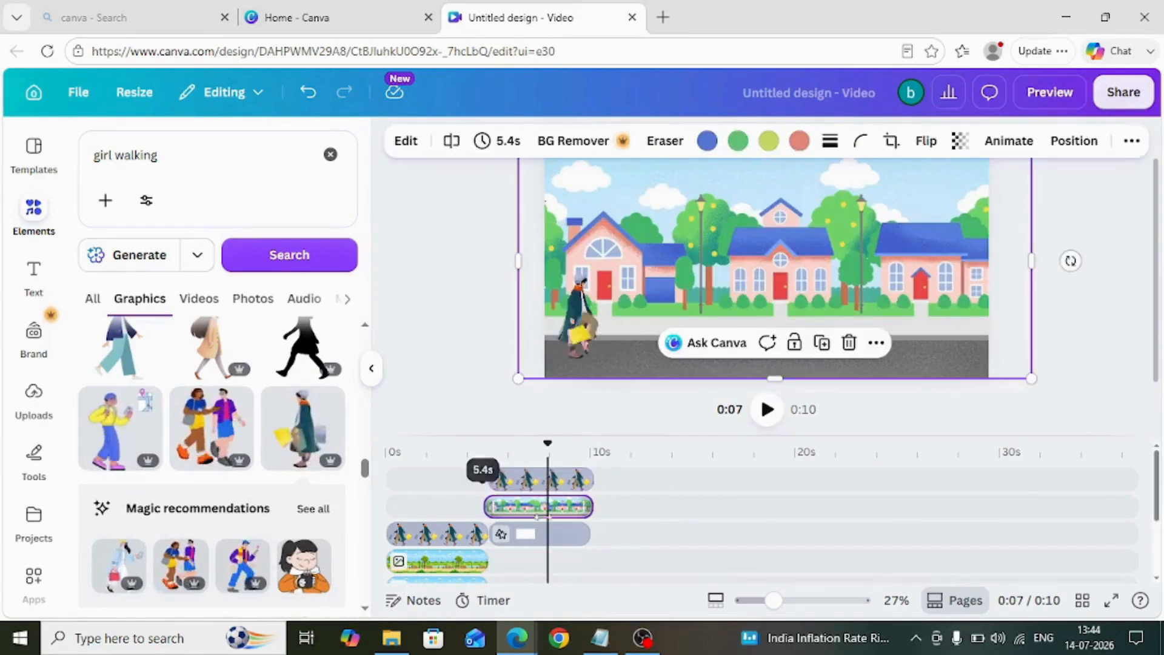
pyautogui.click(488, 478)
pyautogui.scroll(-3, 741, 479)
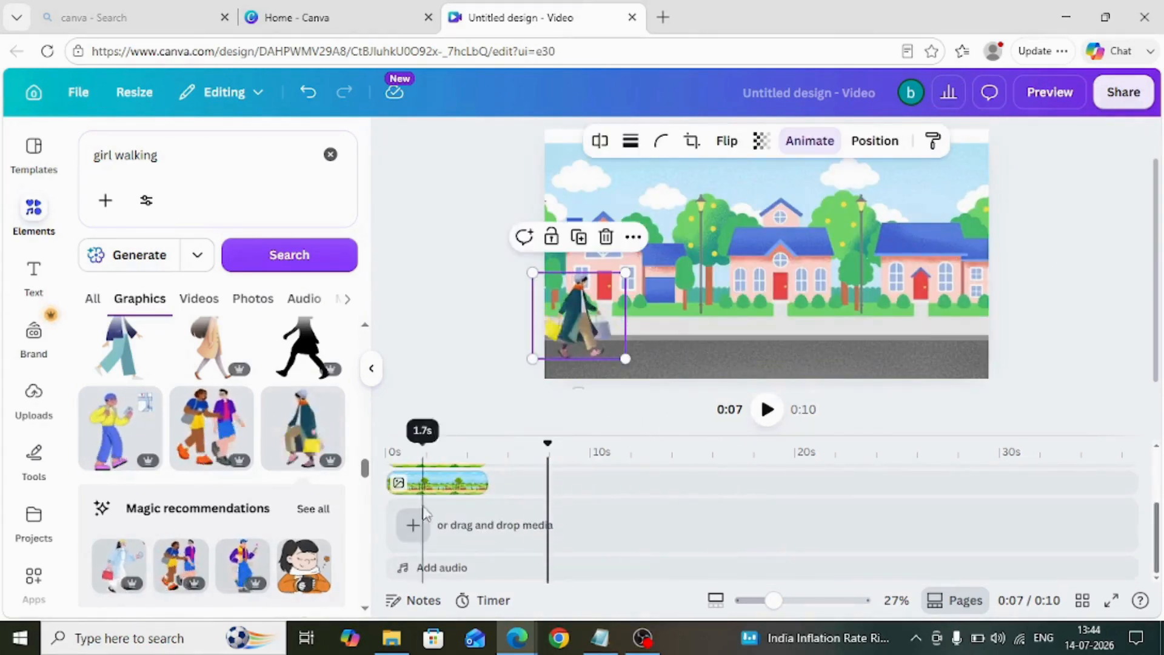
pyautogui.click(445, 570)
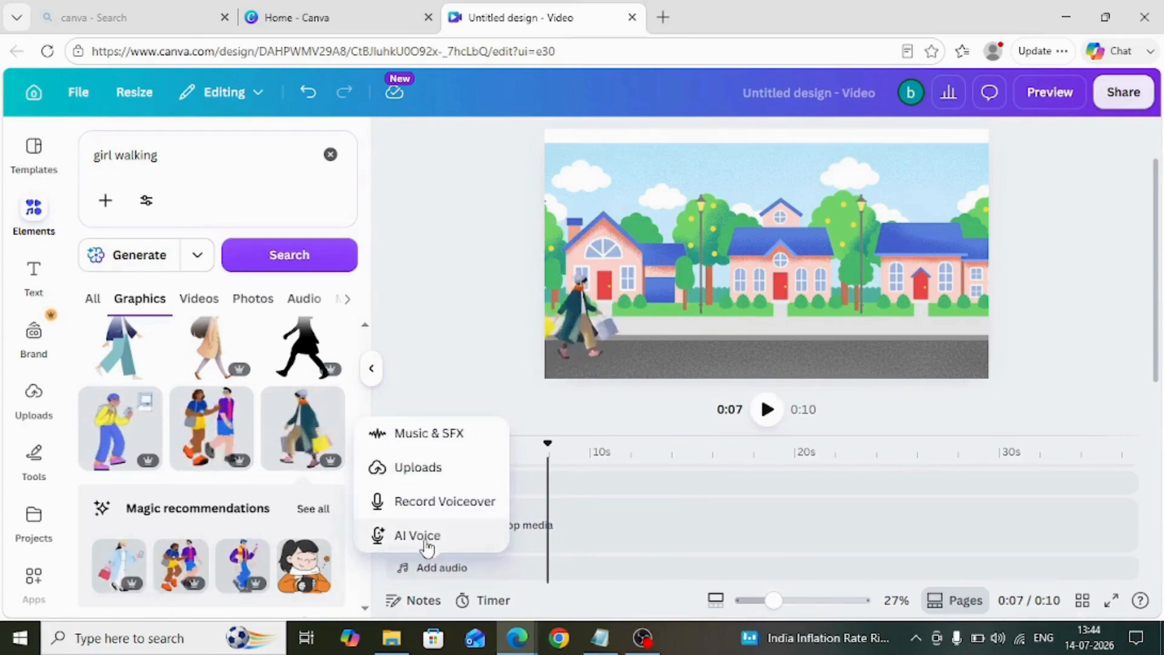
pyautogui.click(429, 505)
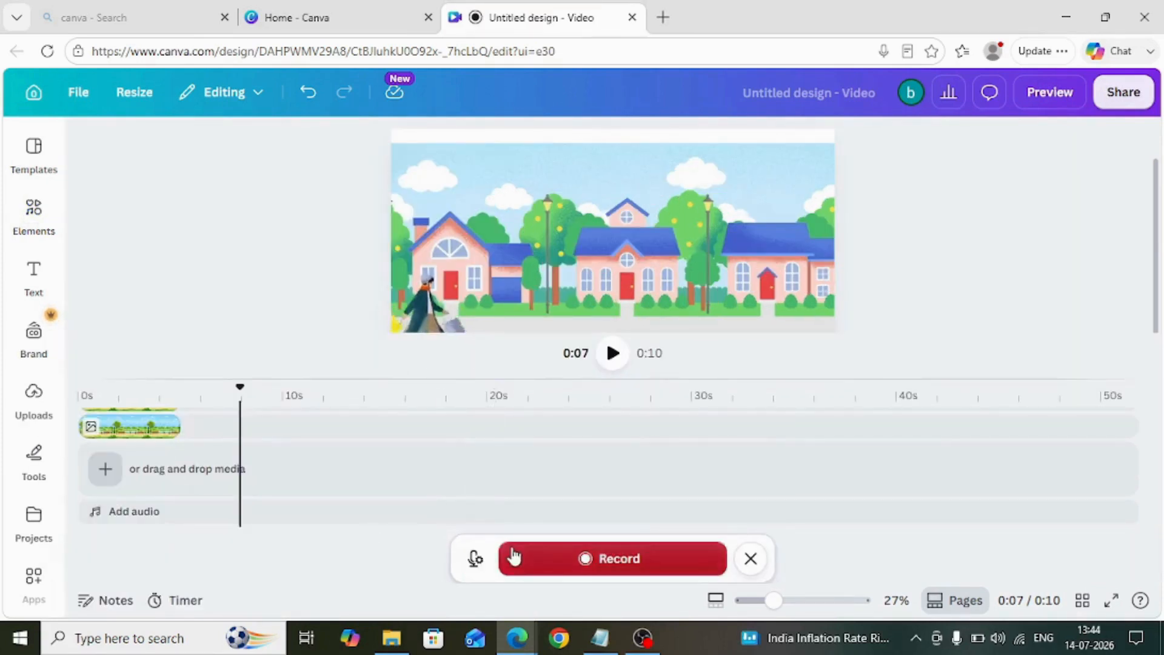
pyautogui.click(750, 559)
# Open the uploaded audio files and listen to the "Whosoever says money dont buy" and first "Hi Friends, lets go shopping.mp3" recordings.
pyautogui.click(122, 567)
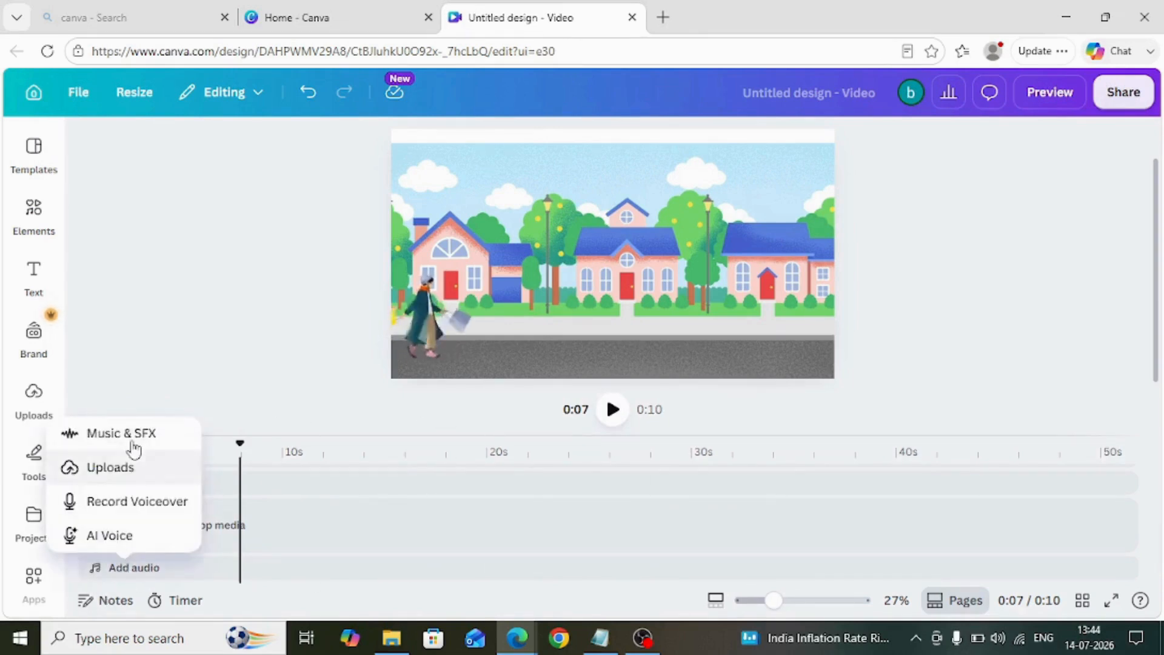
pyautogui.click(96, 468)
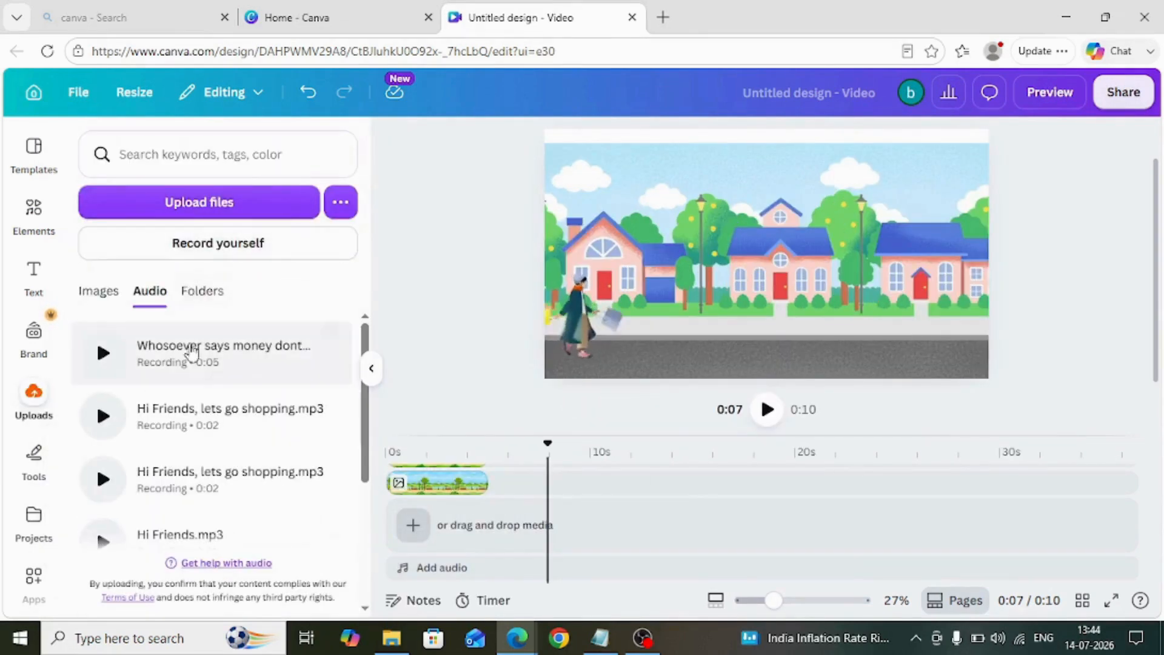
pyautogui.click(104, 353)
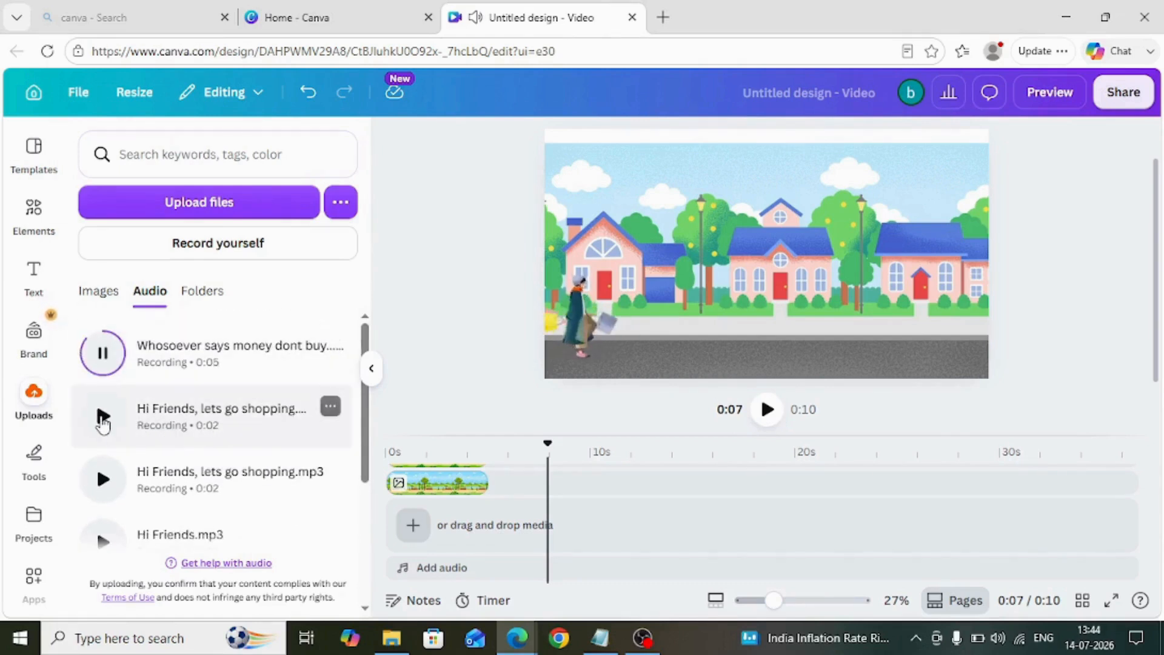
pyautogui.click(103, 416)
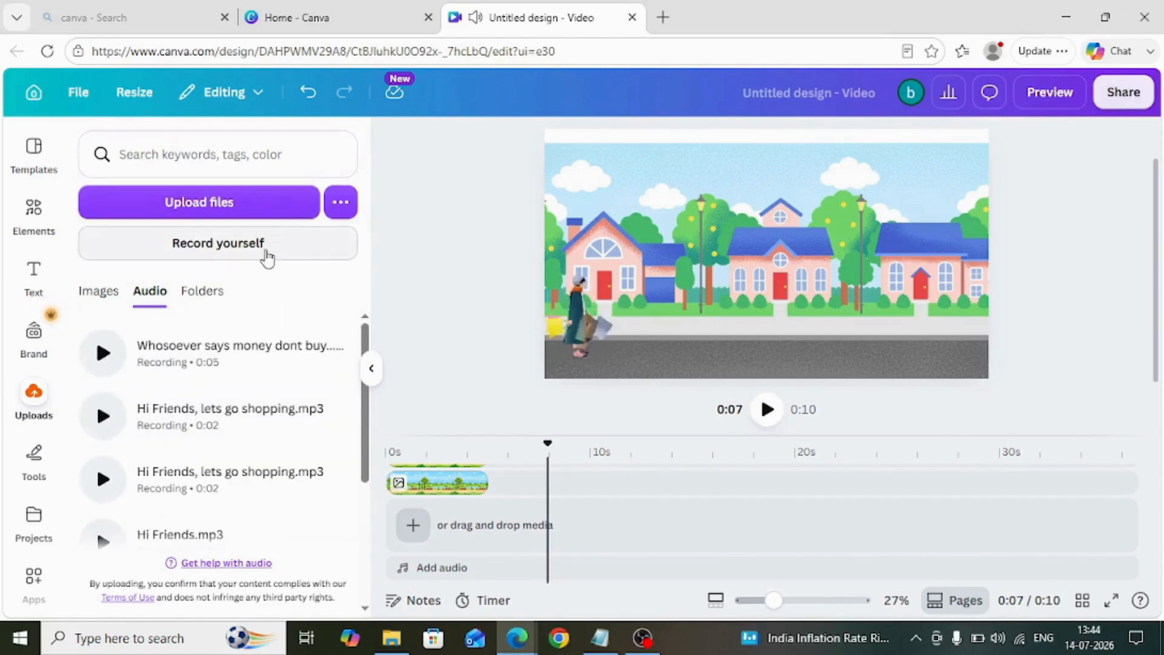
# Preview the popular music track "Push The Pedal (Instrumental)", add it to the video as background audio, and play the video.
pyautogui.click(433, 568)
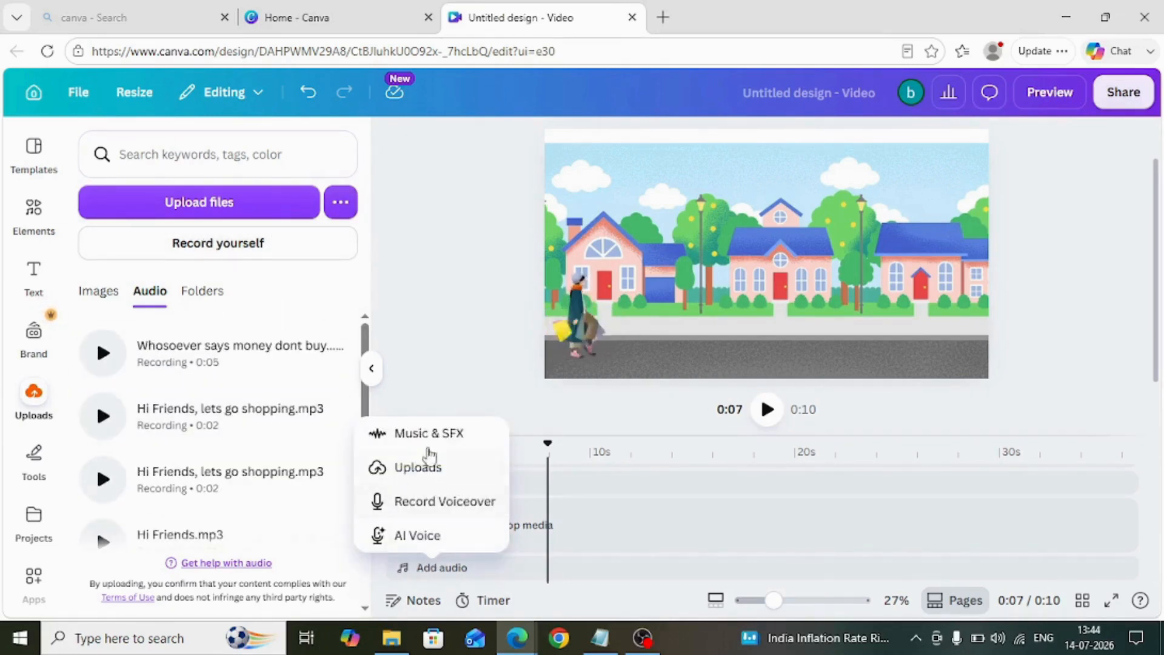
pyautogui.click(427, 432)
pyautogui.scroll(-1, 113, 467)
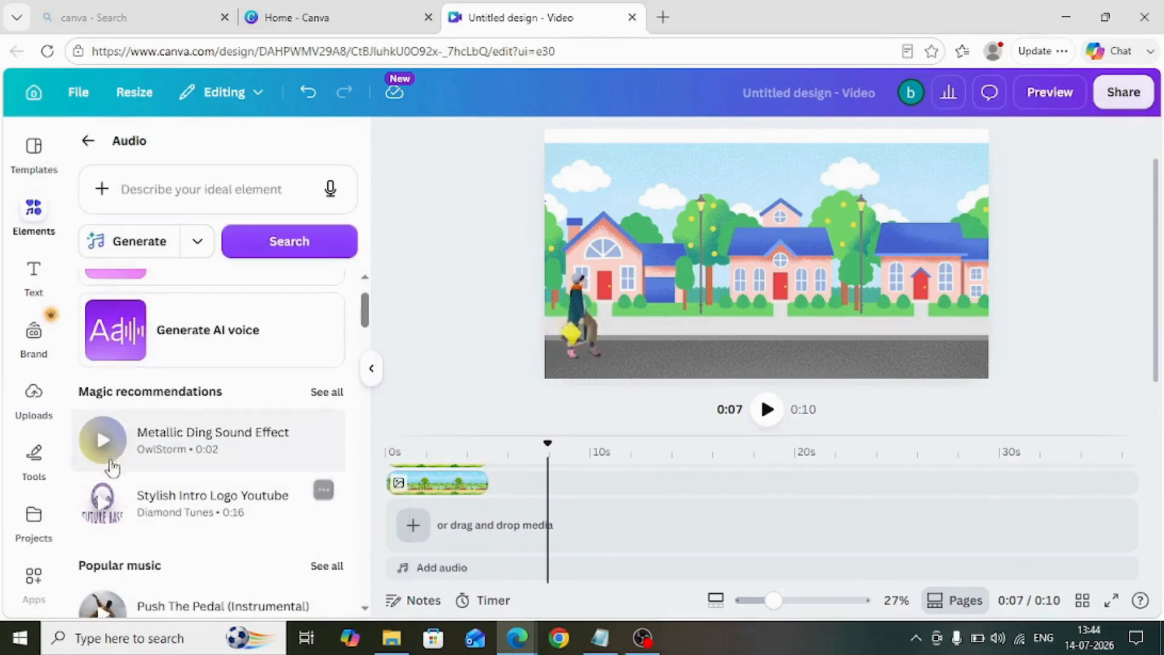
pyautogui.scroll(-1, 108, 464)
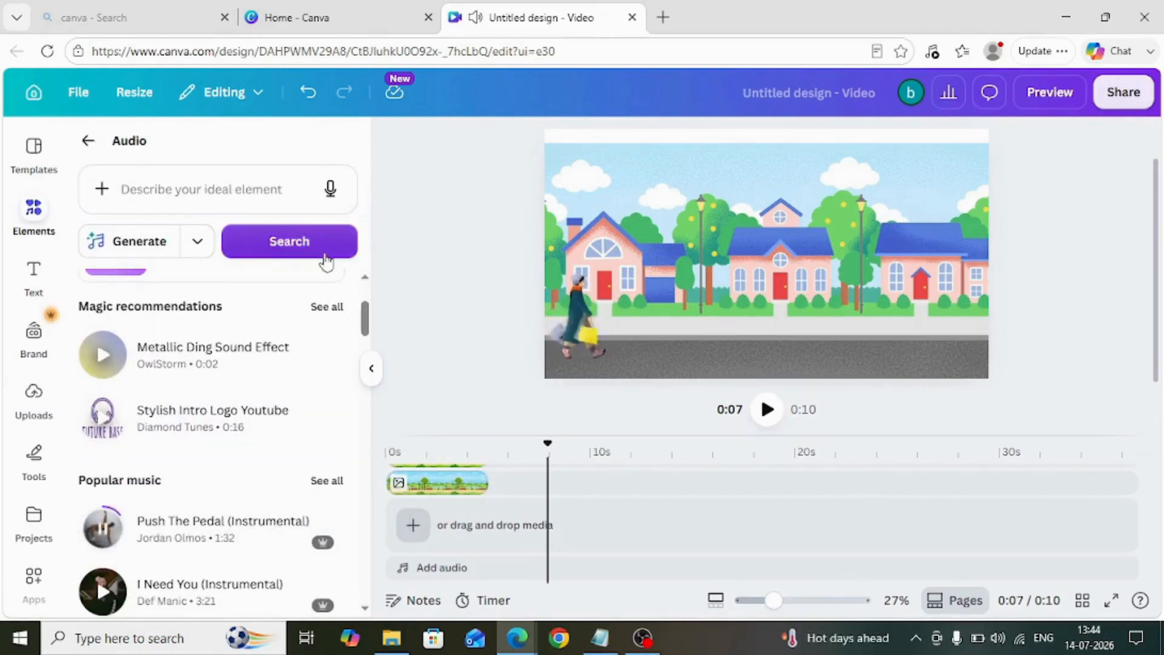
pyautogui.scroll(2, 254, 398)
pyautogui.scroll(-3, 243, 424)
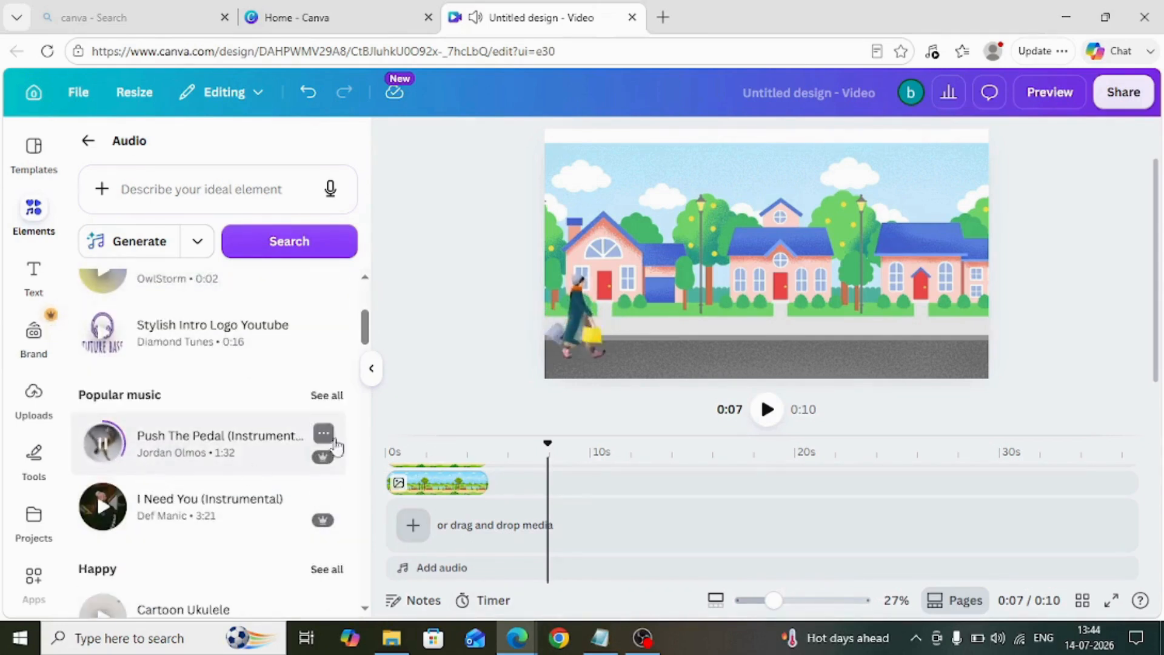
pyautogui.click(215, 453)
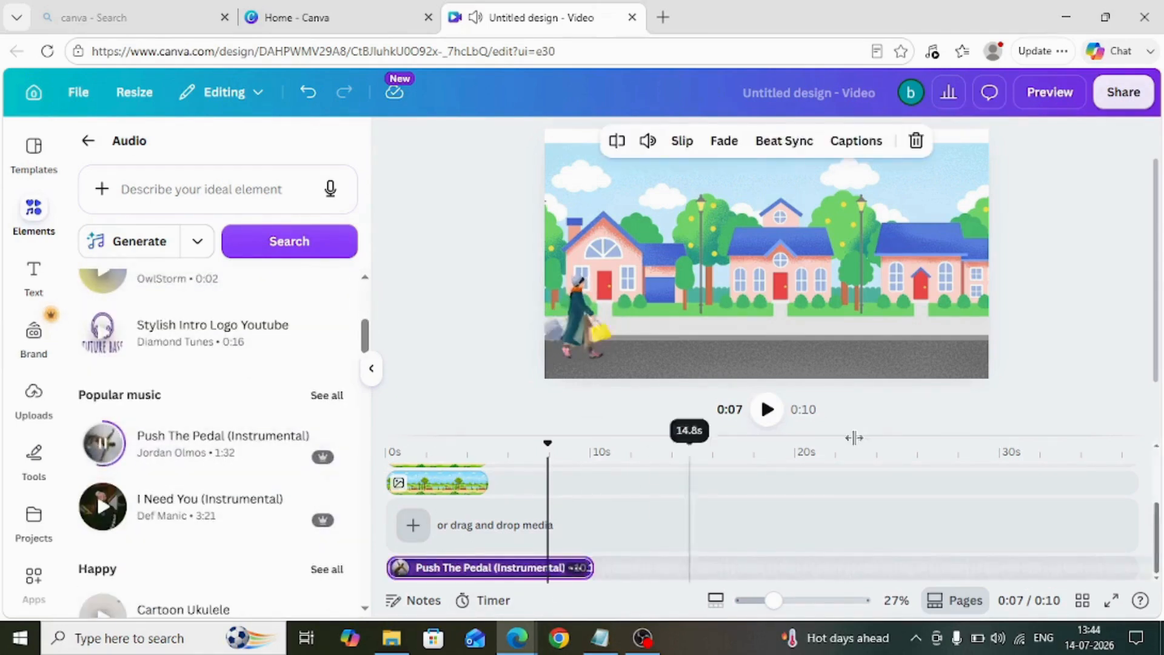
pyautogui.click(769, 413)
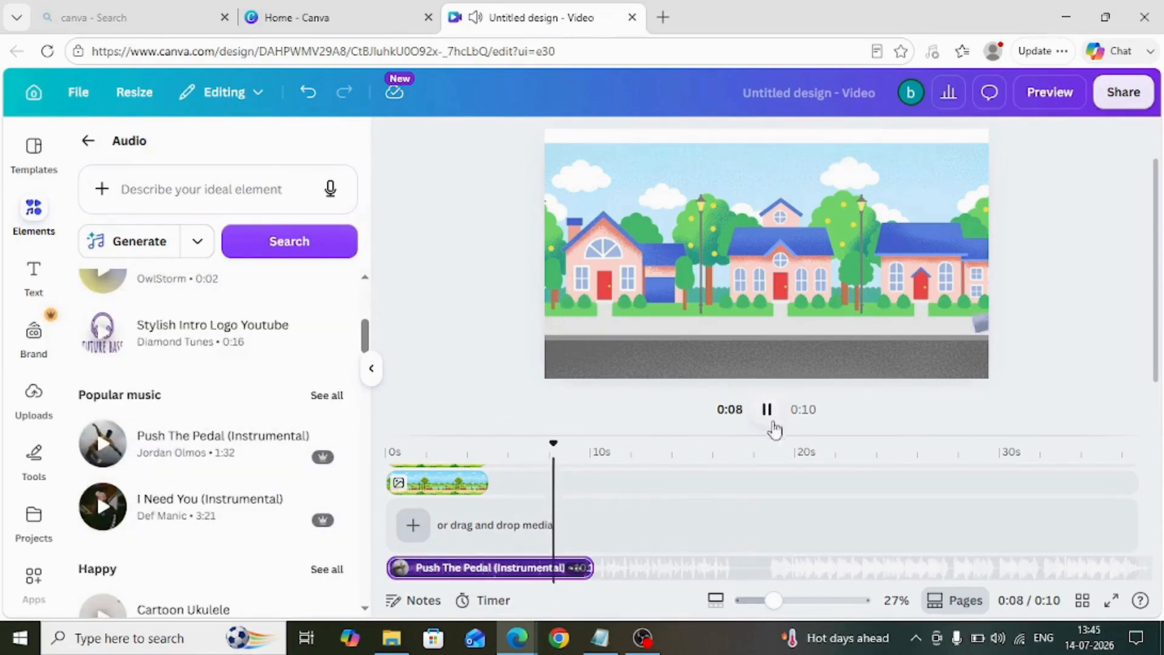
pyautogui.press('space')
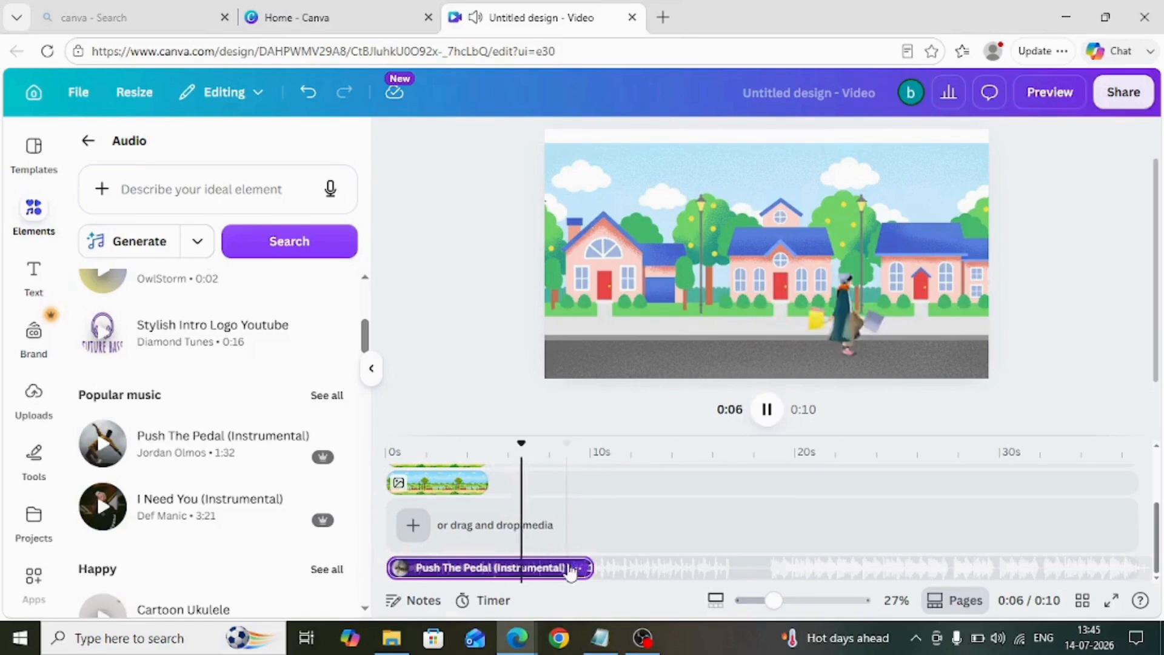
# Delete the "Push The Pedal (Instrumental)" track from the video and open the AI Voice generator.
pyautogui.click(575, 567)
pyautogui.click(638, 374)
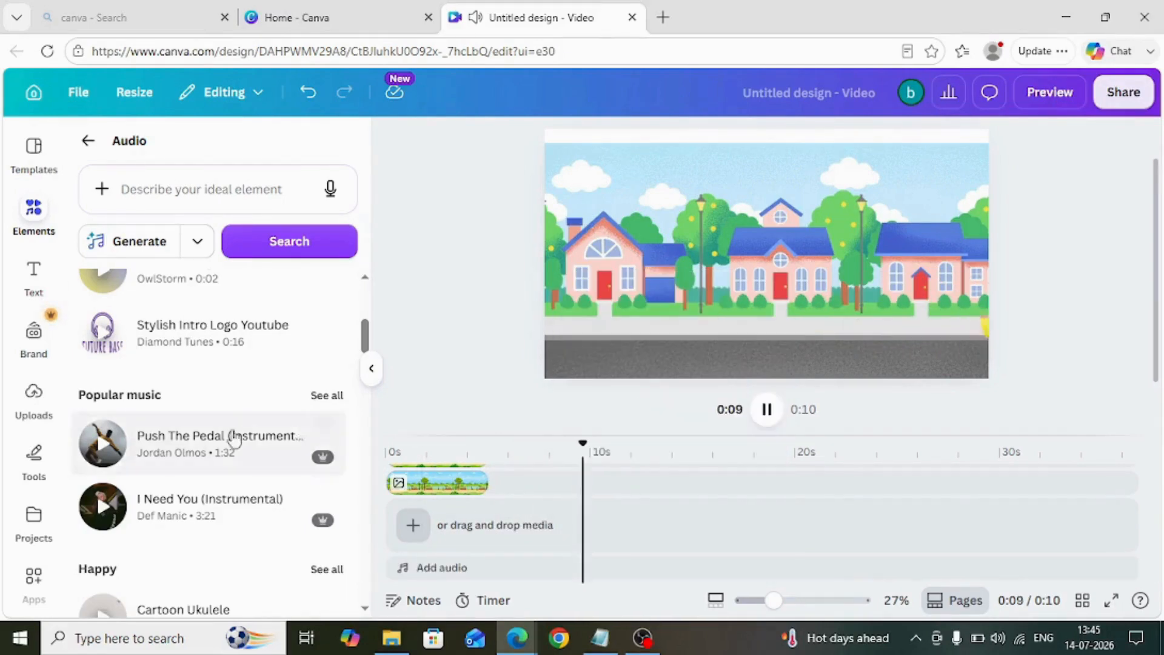
pyautogui.scroll(5, 234, 436)
pyautogui.click(236, 391)
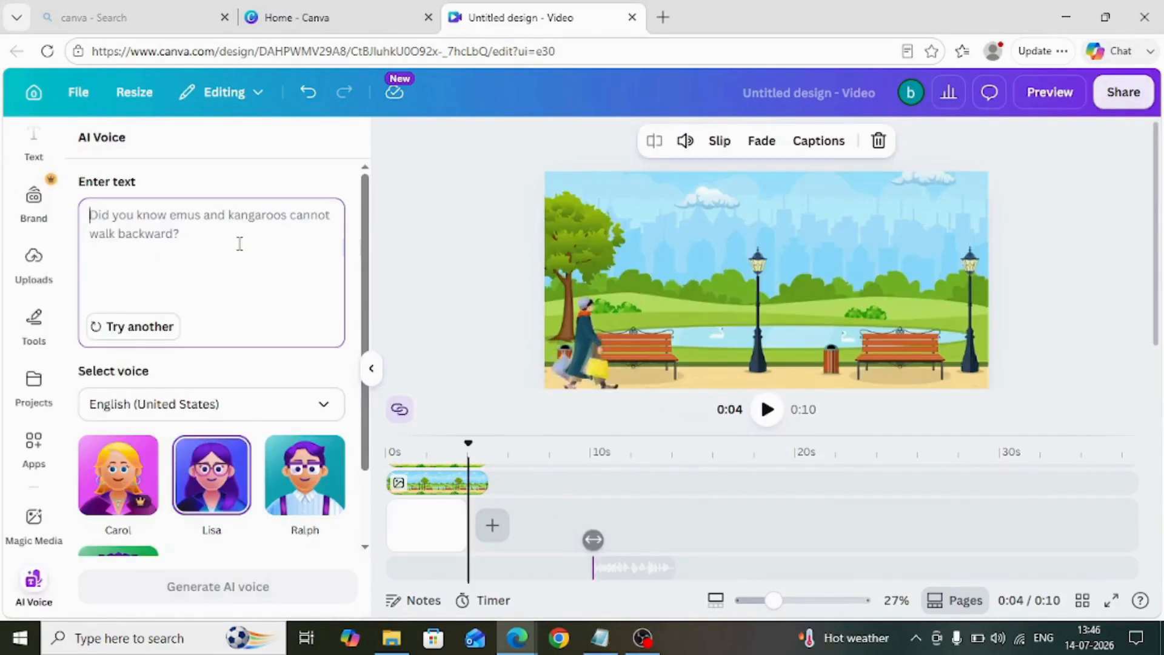
# Generate an AI voice clip with the voice Lisa from the text "Whosoever said money can't buy happiness simply doesn't know where to go shopping".
pyautogui.write('W')
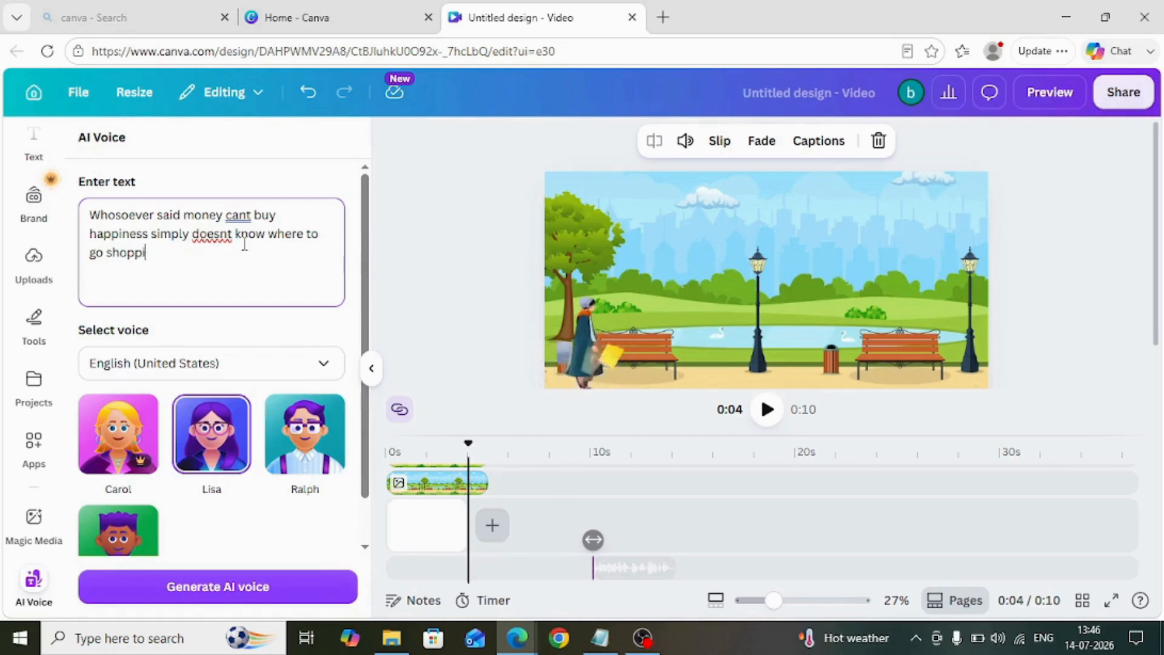
pyautogui.click(210, 233)
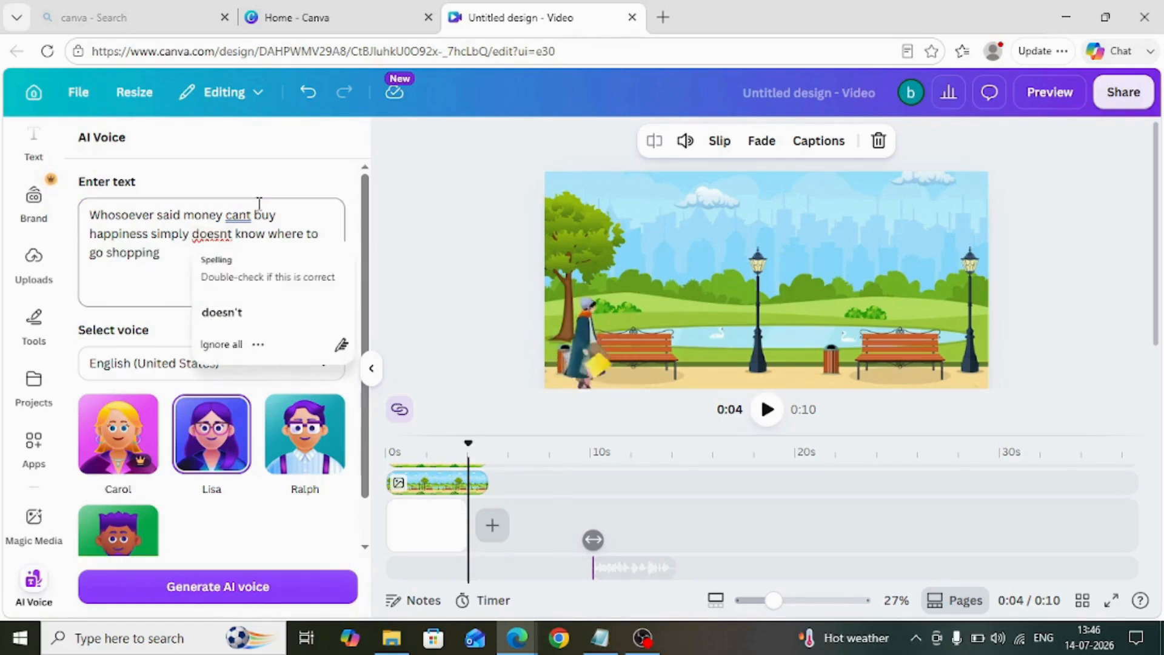
pyautogui.click(234, 312)
pyautogui.click(238, 214)
pyautogui.click(261, 296)
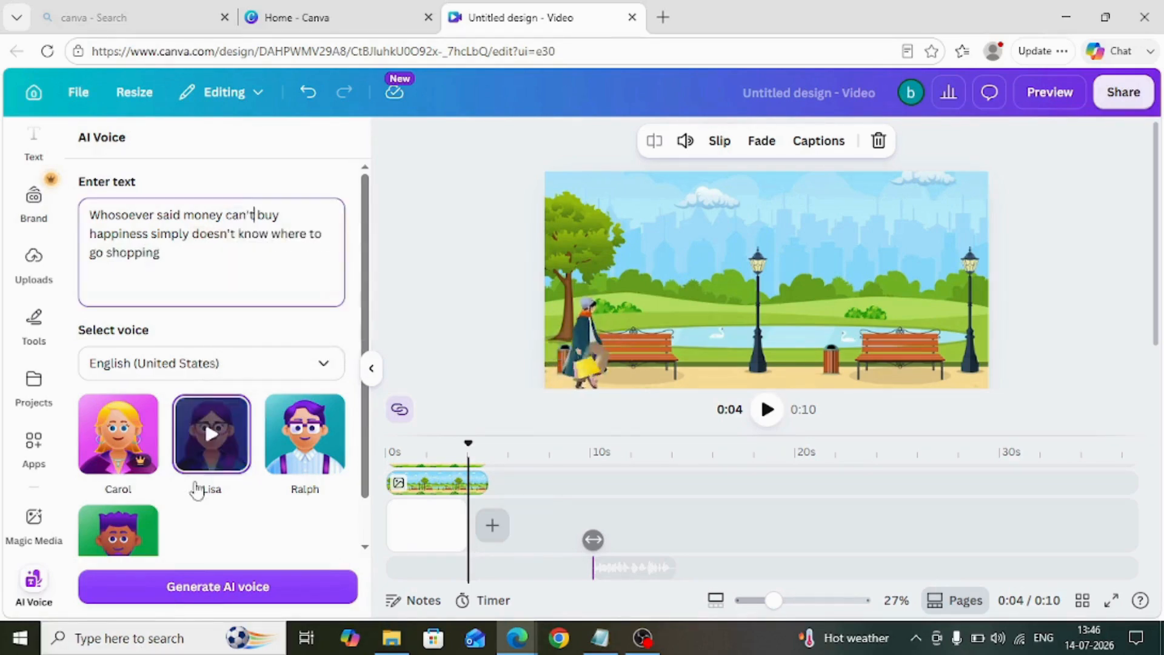
pyautogui.click(197, 488)
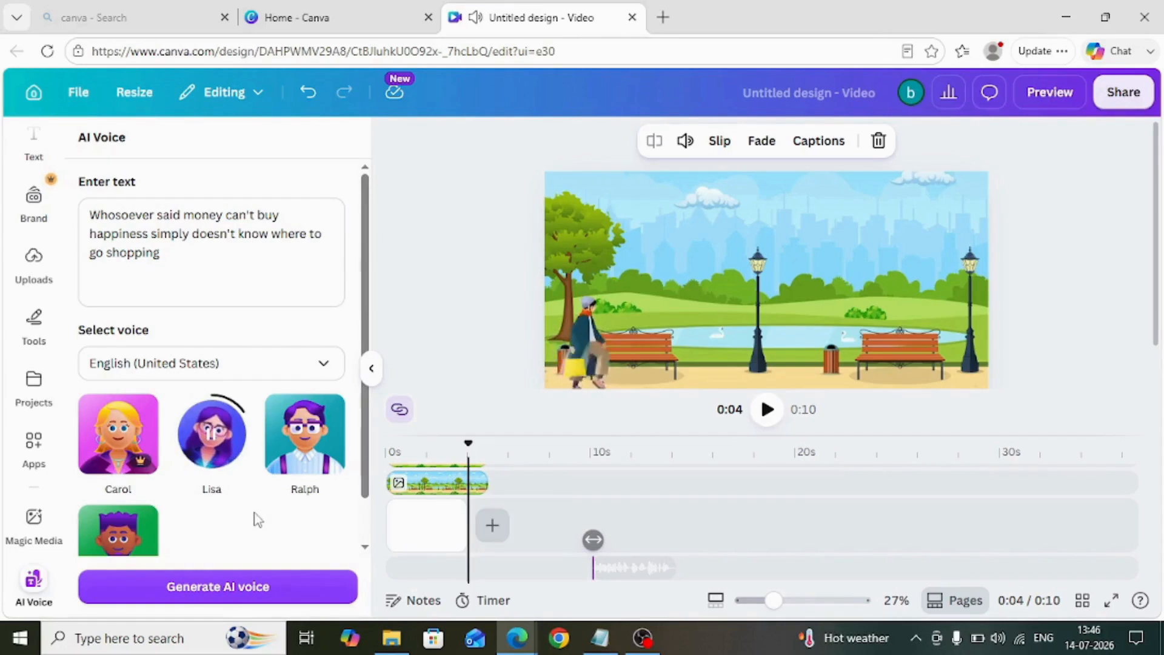
pyautogui.click(260, 593)
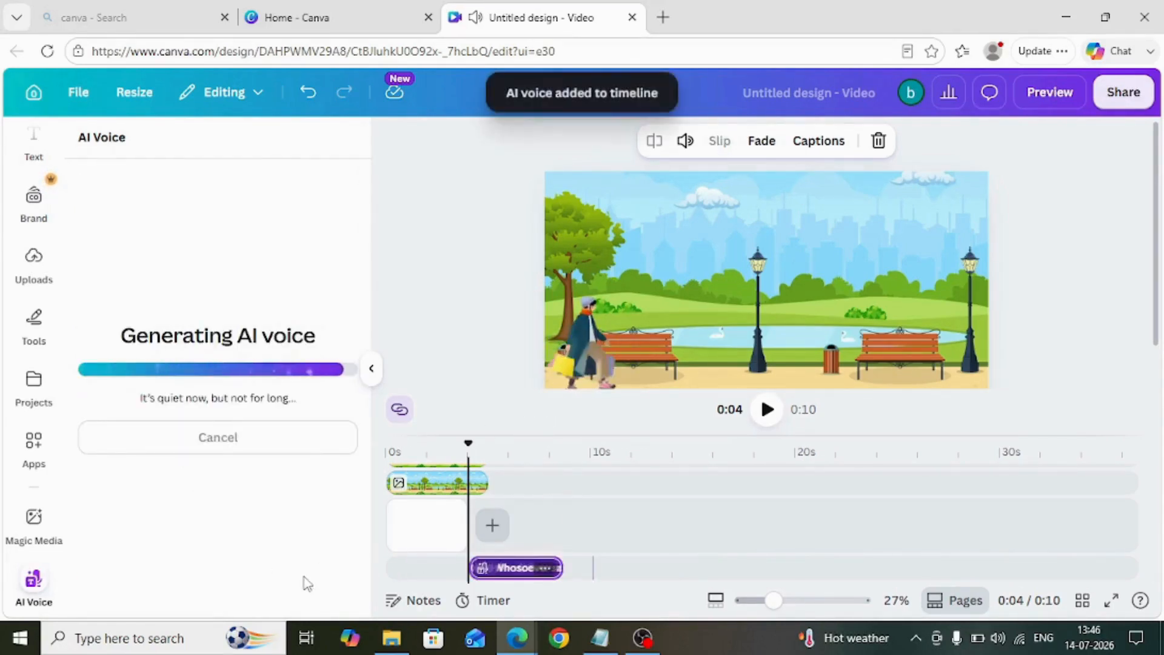
# Play the video from the beginning and move the AI voice clip back to the start of the timeline.
pyautogui.click(388, 452)
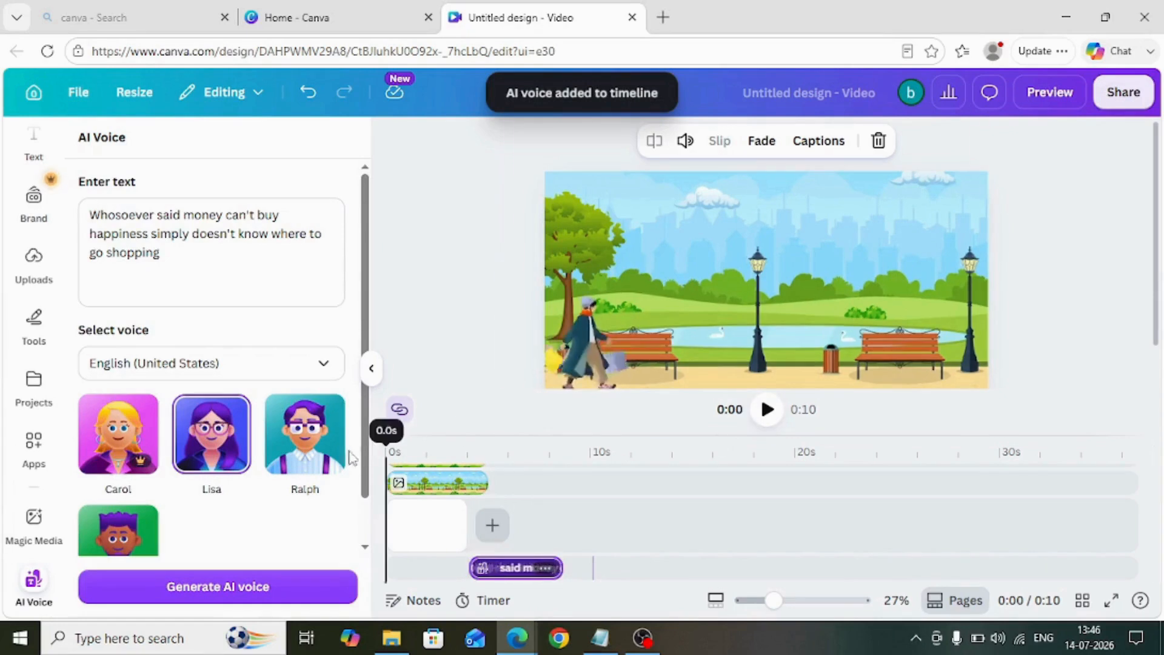
pyautogui.click(768, 418)
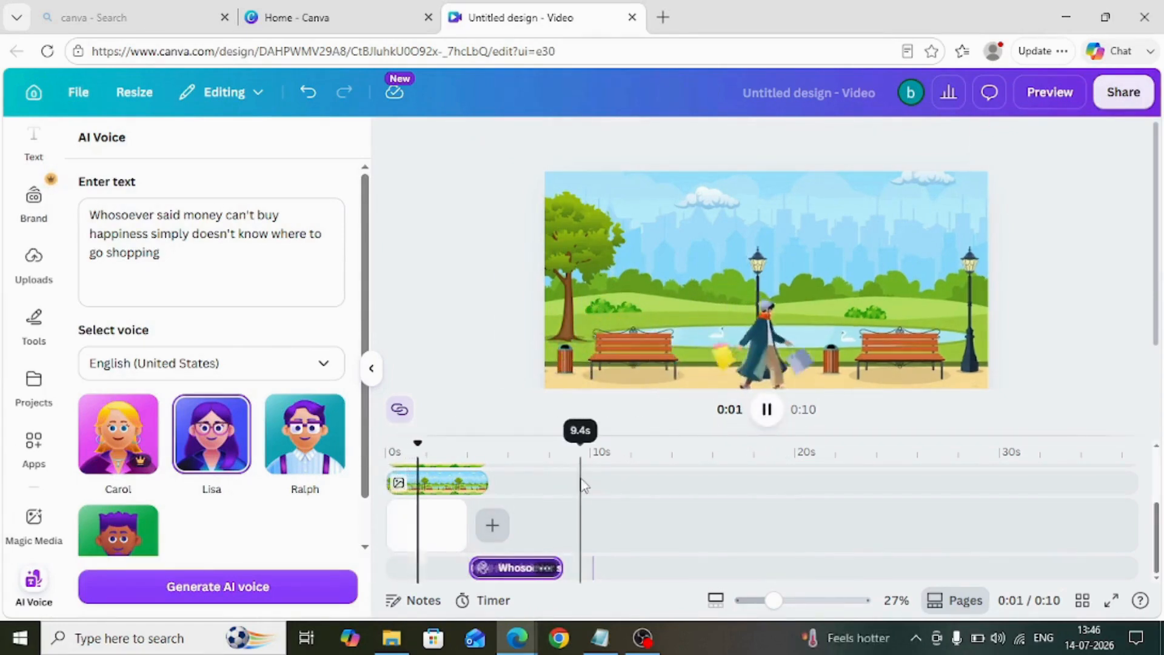
pyautogui.moveTo(509, 572); pyautogui.dragTo(429, 565)
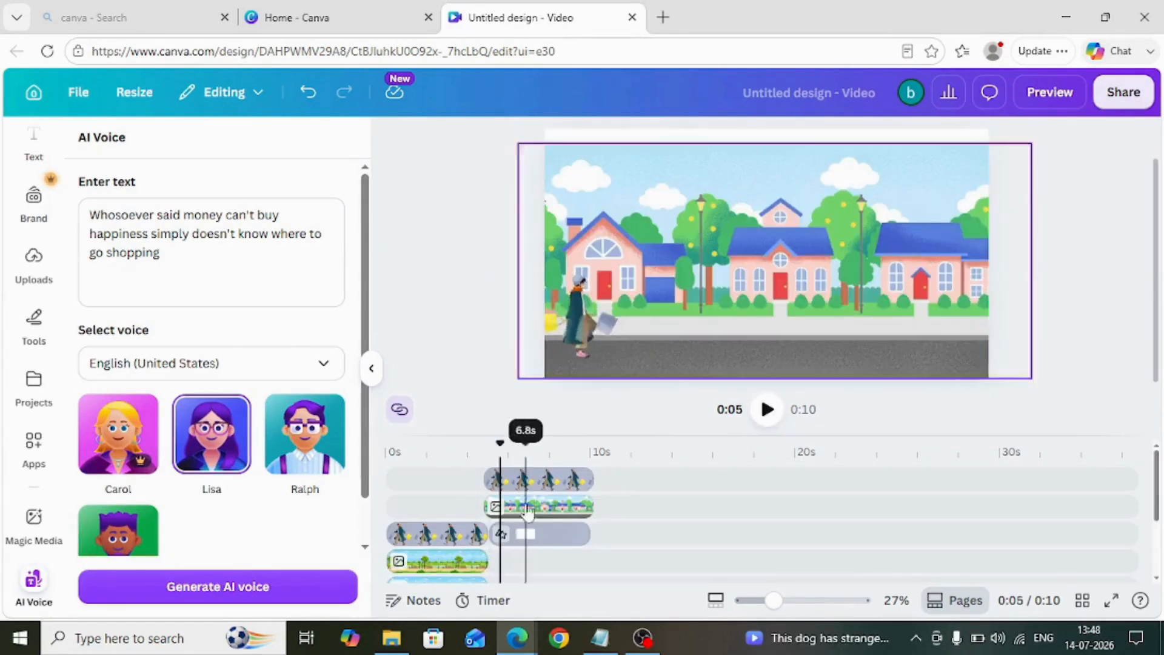
# Preview the whole video from the beginning, watch part of it in full screen, and close the preview.
pyautogui.moveTo(501, 449); pyautogui.dragTo(388, 449)
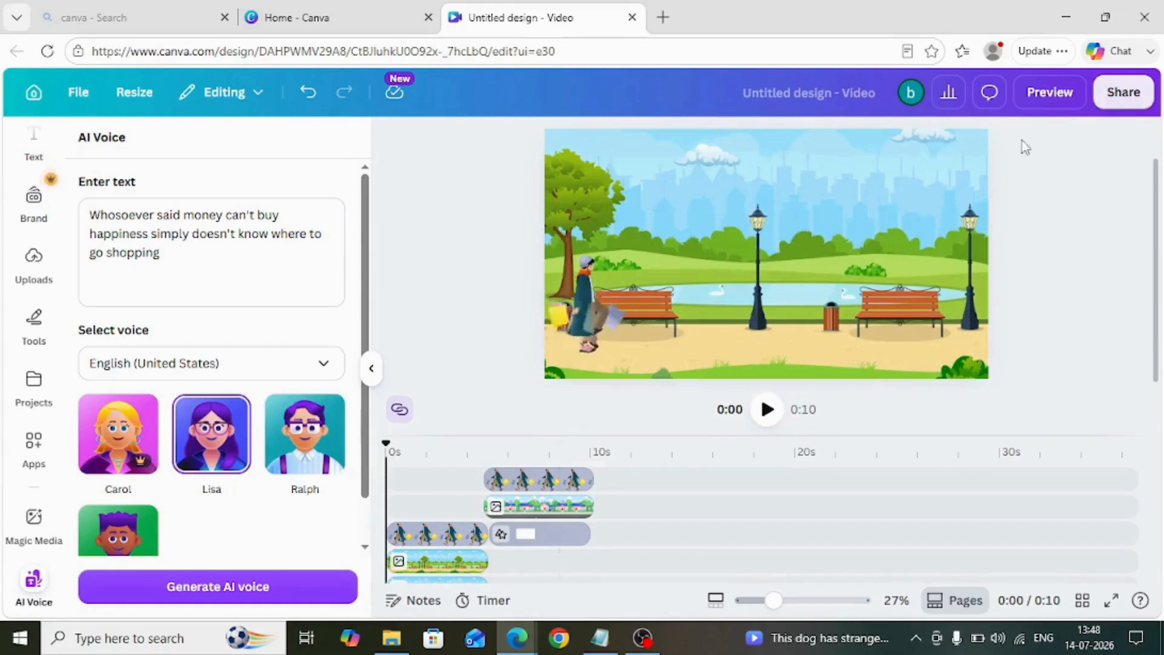
pyautogui.click(1064, 100)
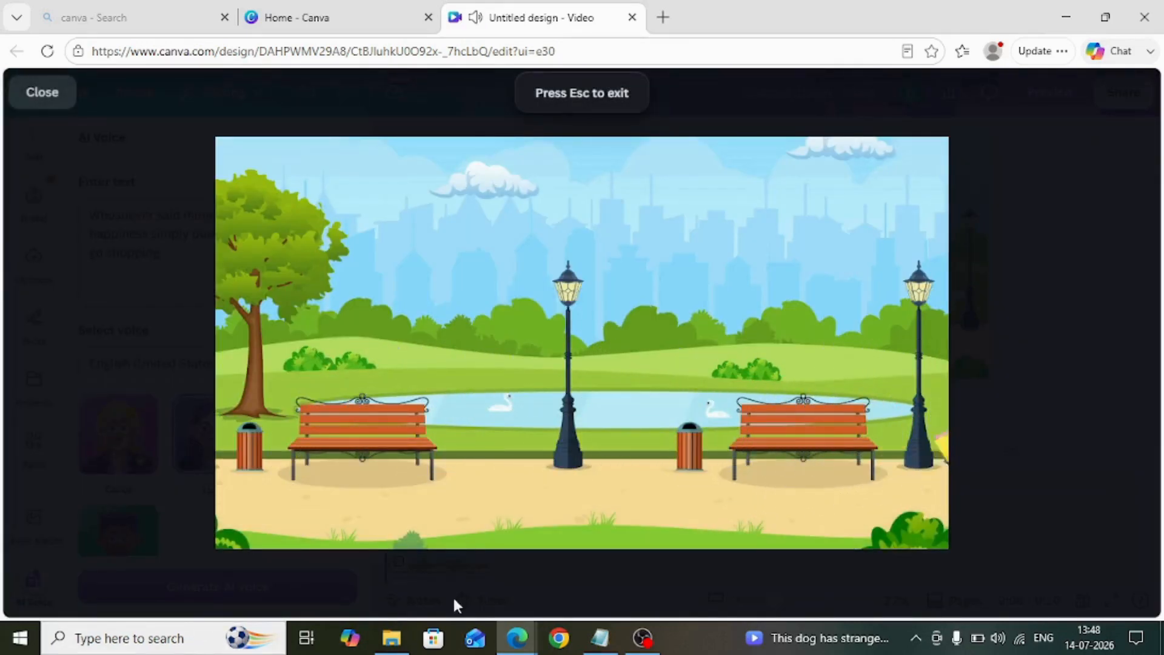
pyautogui.moveTo(674, 512)
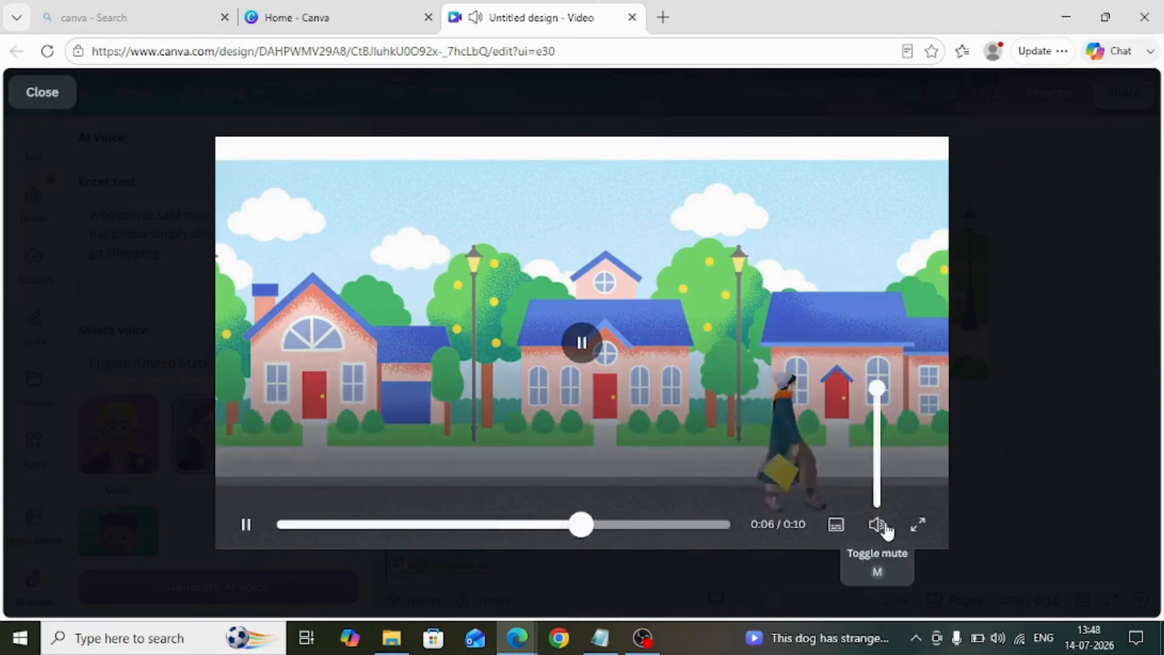
pyautogui.click(918, 526)
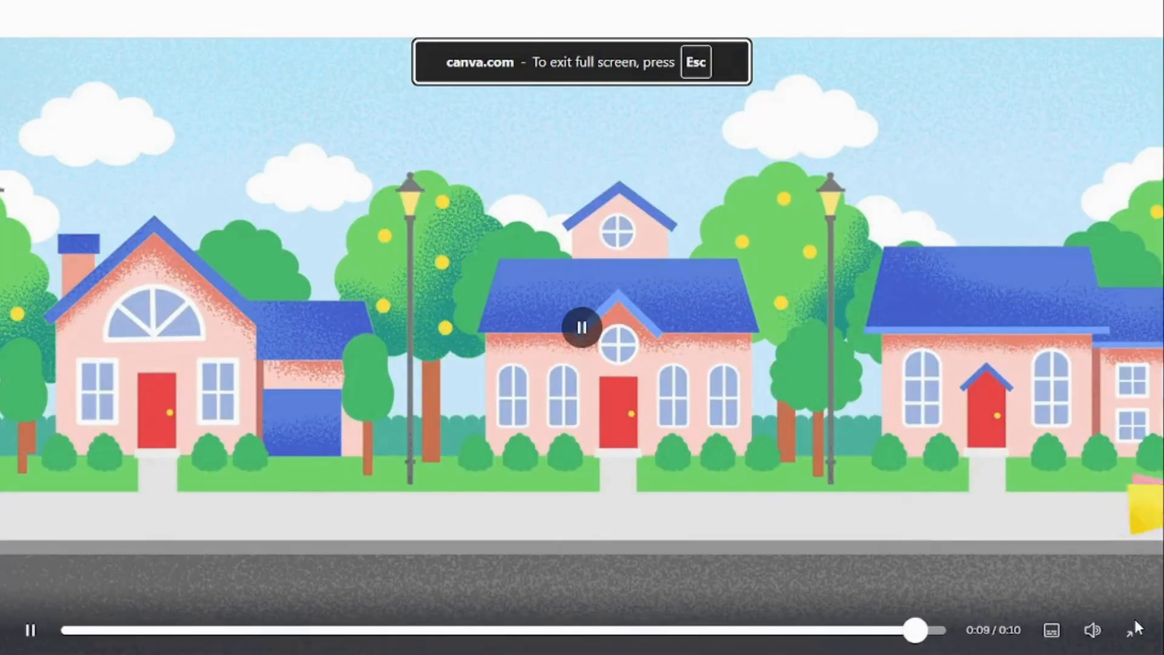
pyautogui.click(1133, 632)
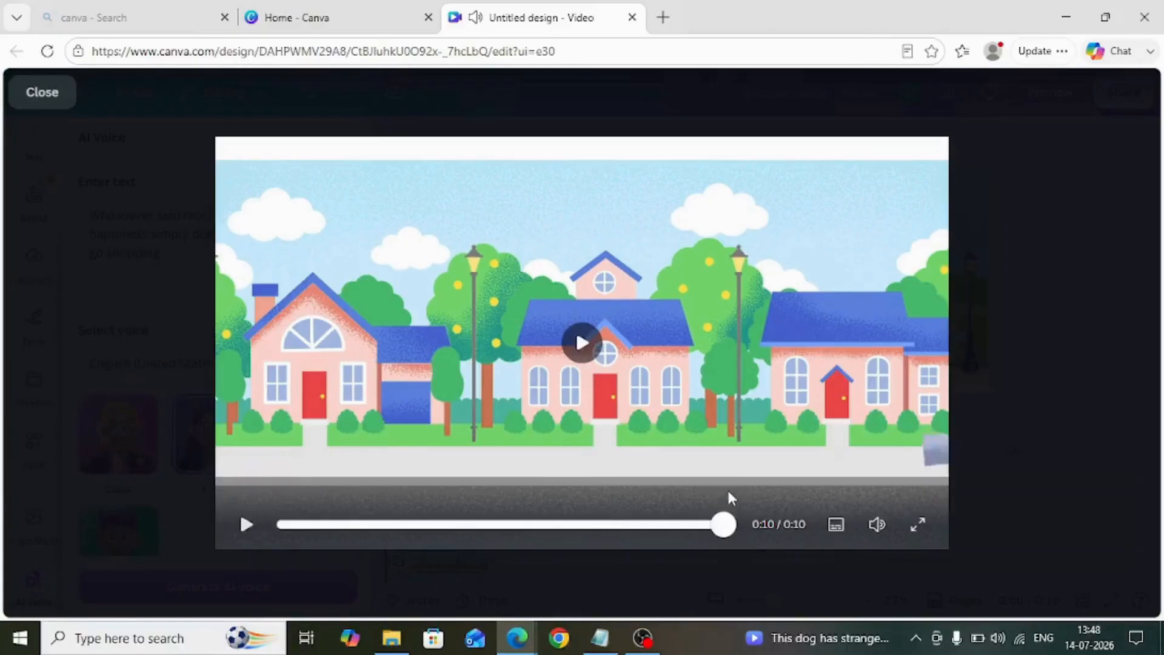
pyautogui.click(27, 97)
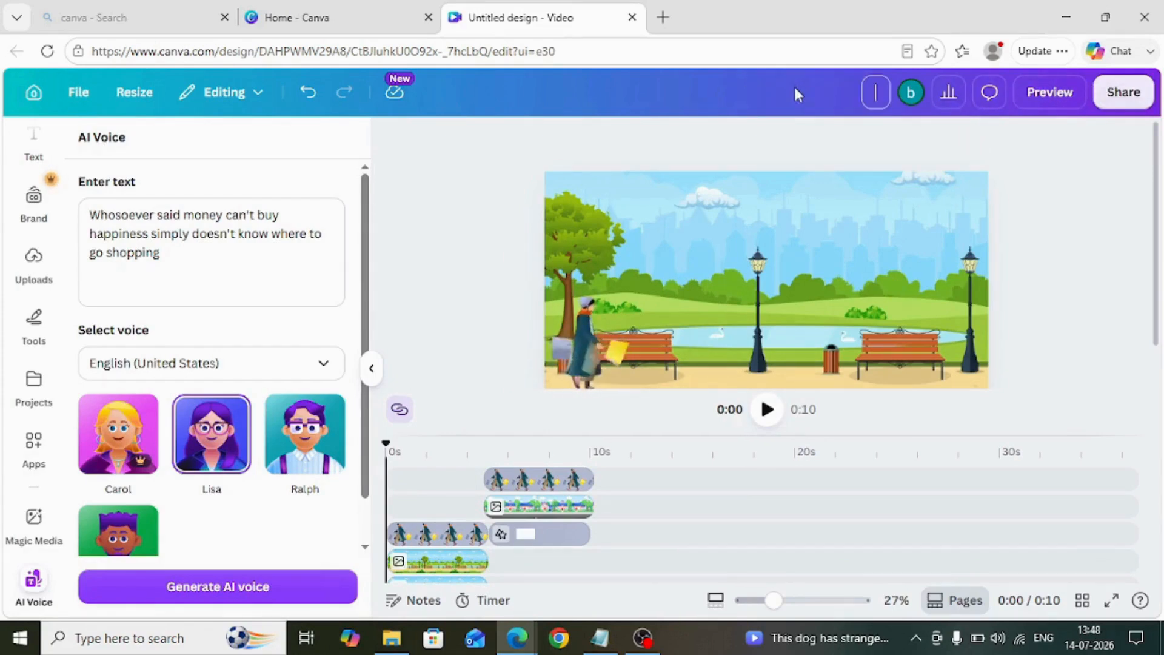
# Rename the design as "Girl Animated Video".
pyautogui.write('Girl Anim')
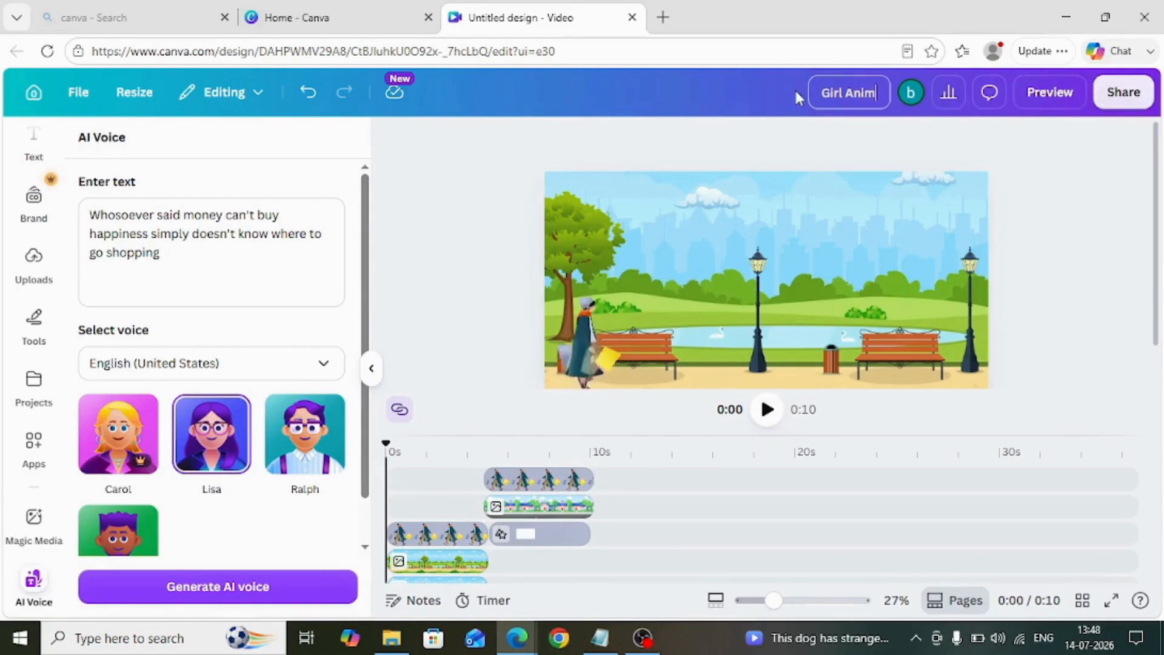
pyautogui.write('ated Video')
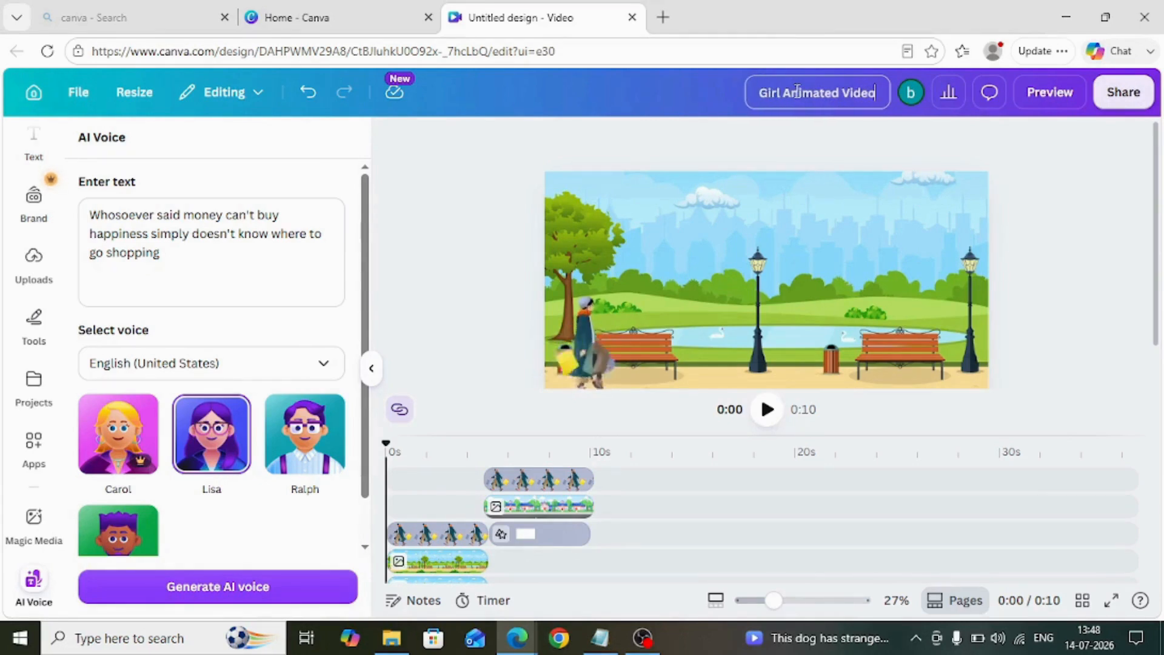
# Open the design's sharing options and look through all the share, save, social and messaging ways to publish.
pyautogui.click(1123, 92)
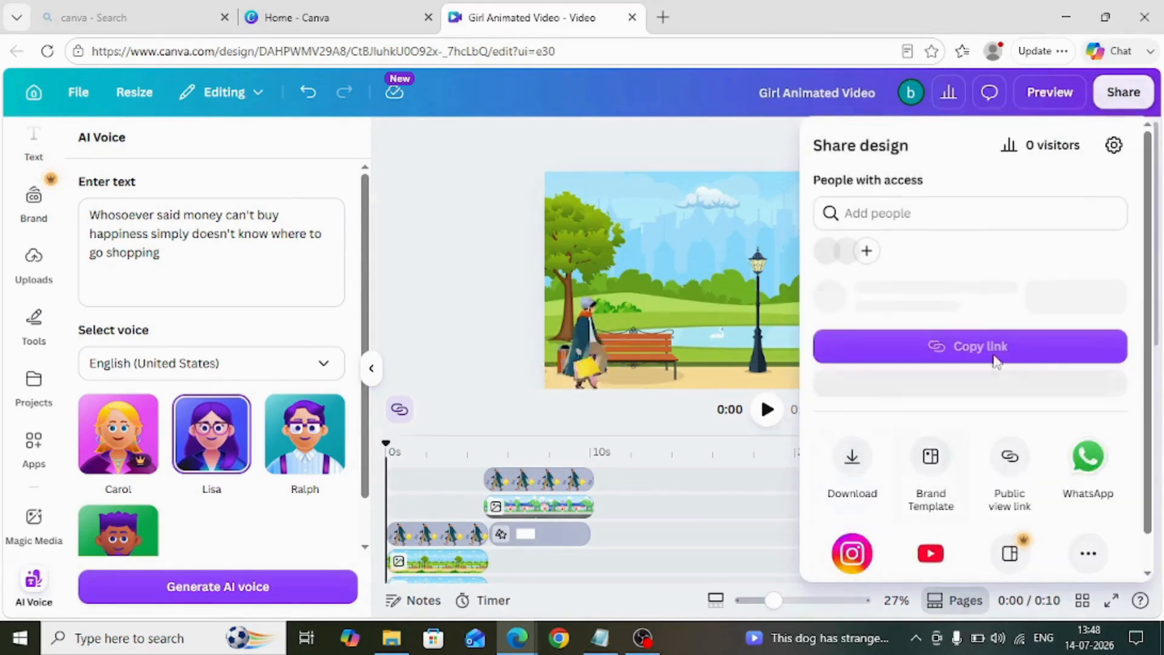
pyautogui.scroll(-1, 971, 339)
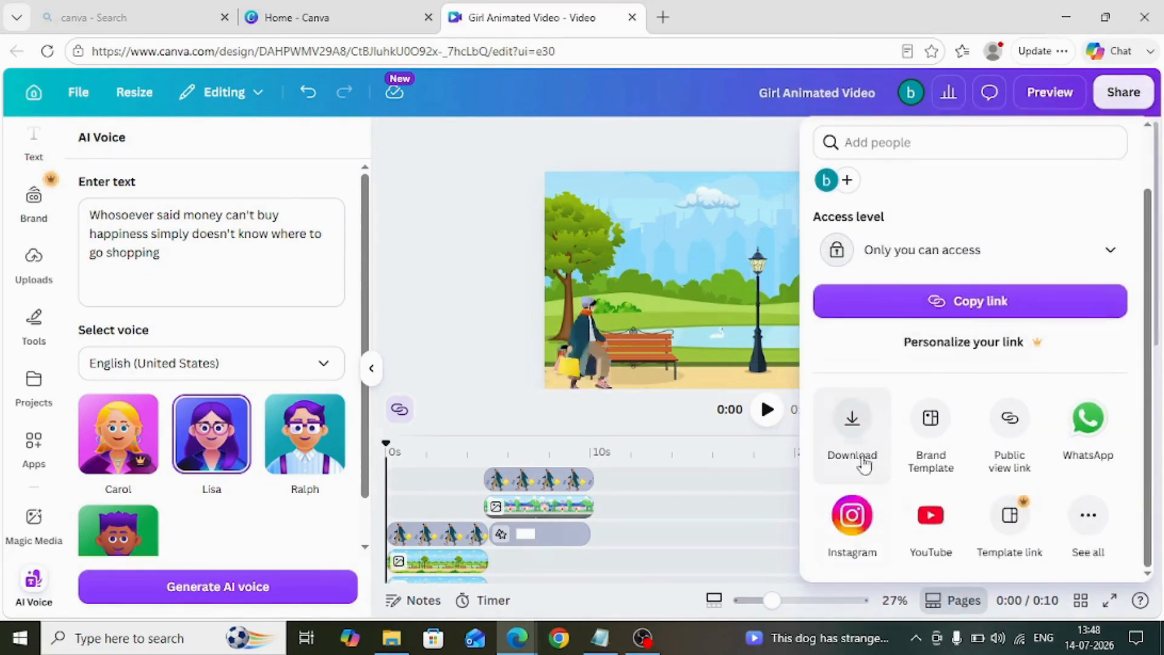
pyautogui.click(1087, 514)
pyautogui.scroll(-5, 974, 428)
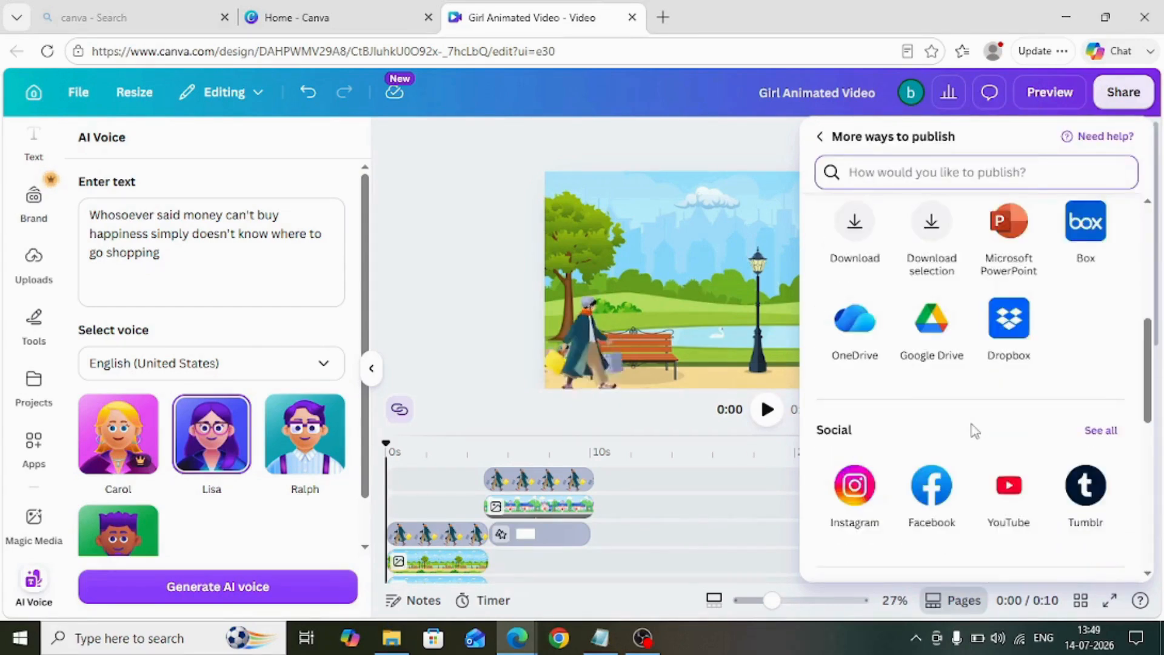
pyautogui.scroll(5, 974, 430)
pyautogui.scroll(-8, 976, 434)
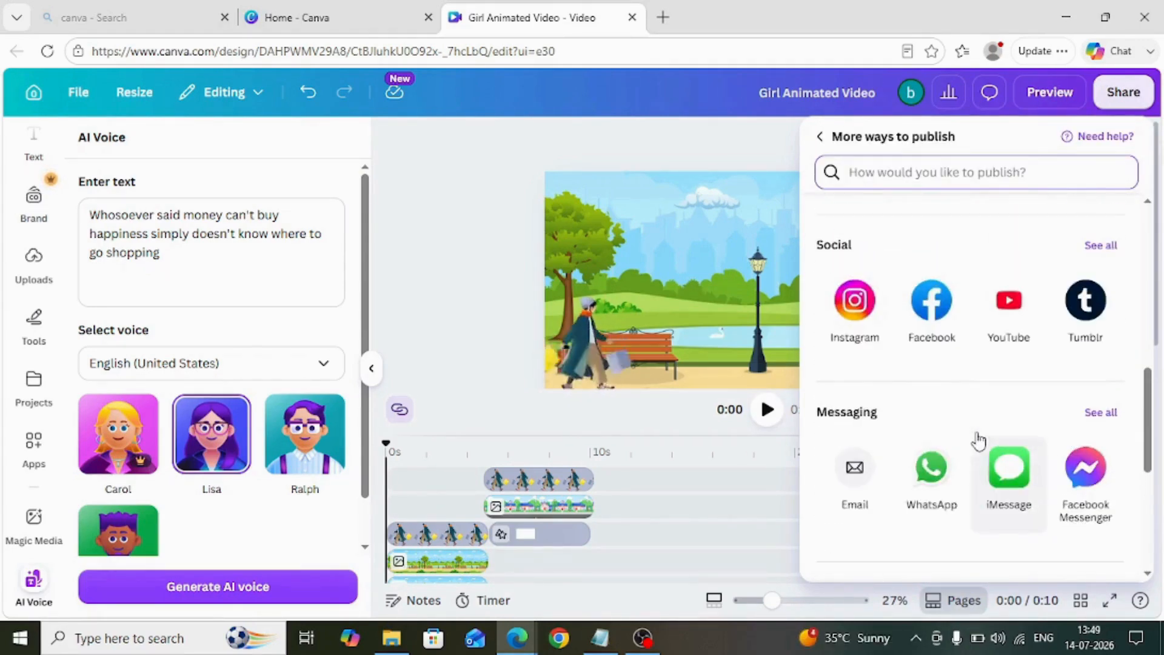
pyautogui.scroll(-5, 978, 440)
pyautogui.scroll(10, 979, 442)
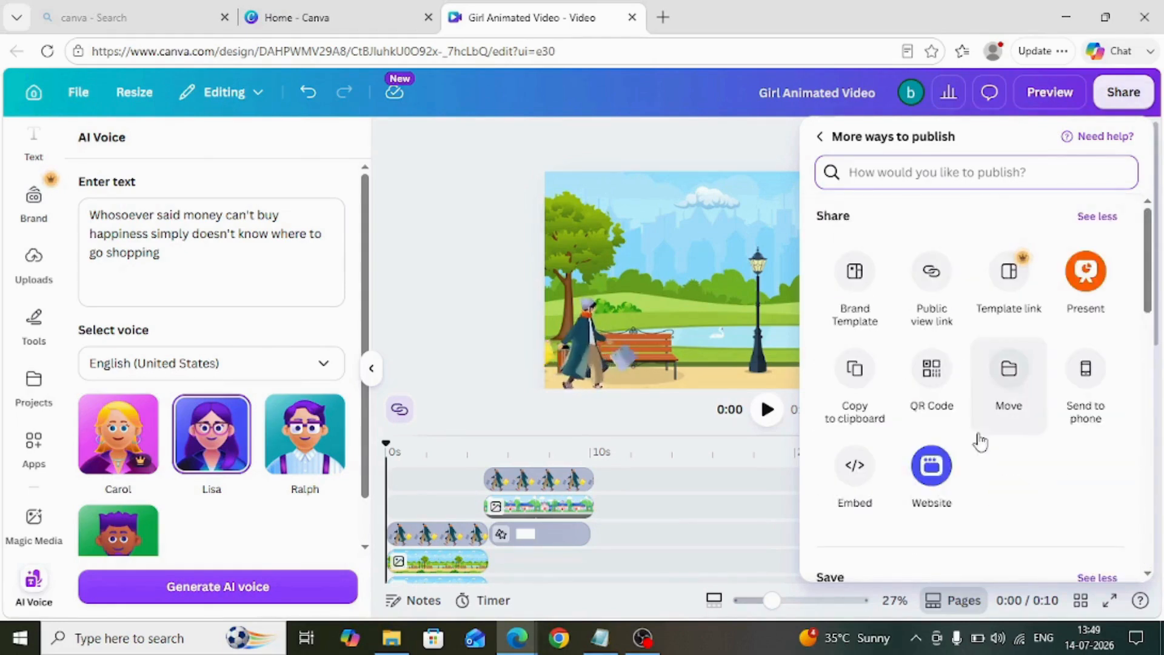
# Download the video as an MP4 in 1080p (HD) quality.
pyautogui.scroll(-3, 980, 441)
pyautogui.click(851, 472)
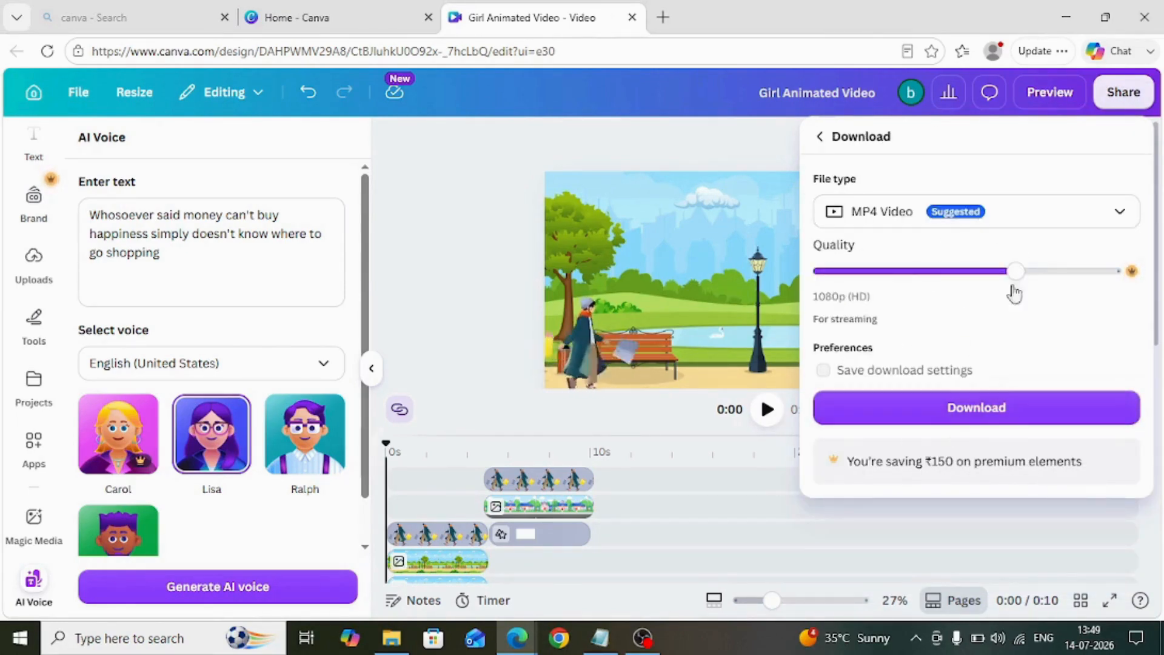
pyautogui.click(998, 408)
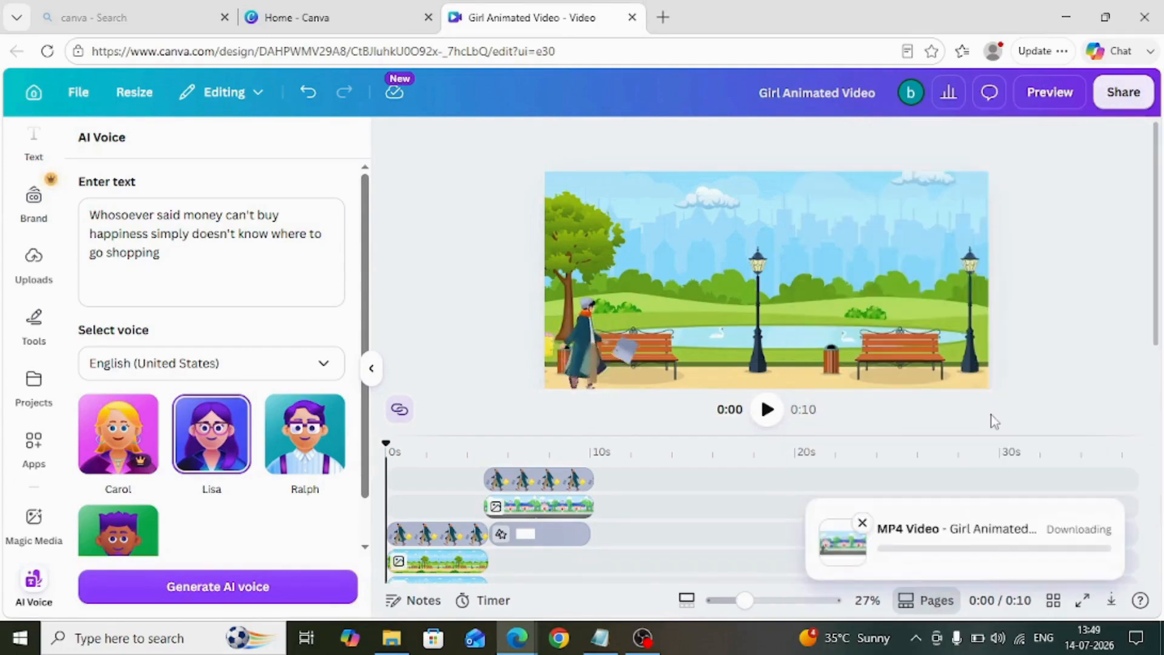